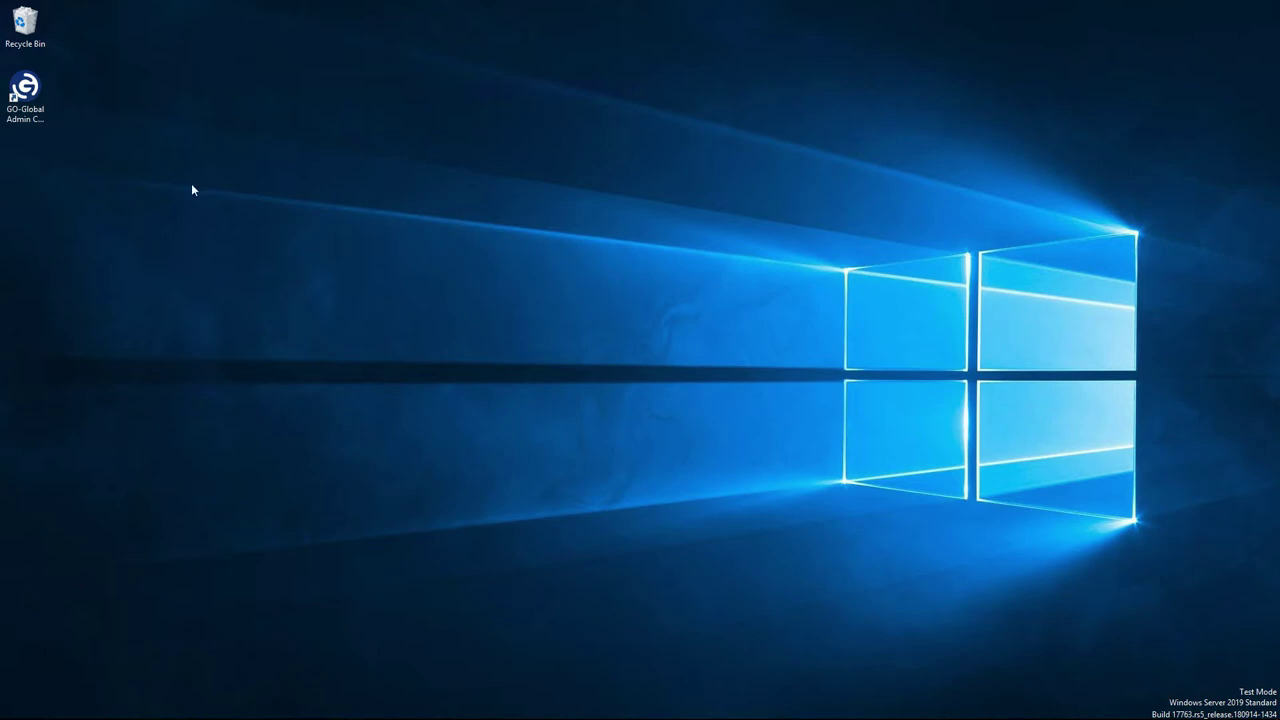
Launch GO-Global Admin Console and open the Branding dialog from the Tools menu
{"action": "double_click", "coordinate": [26, 95]}
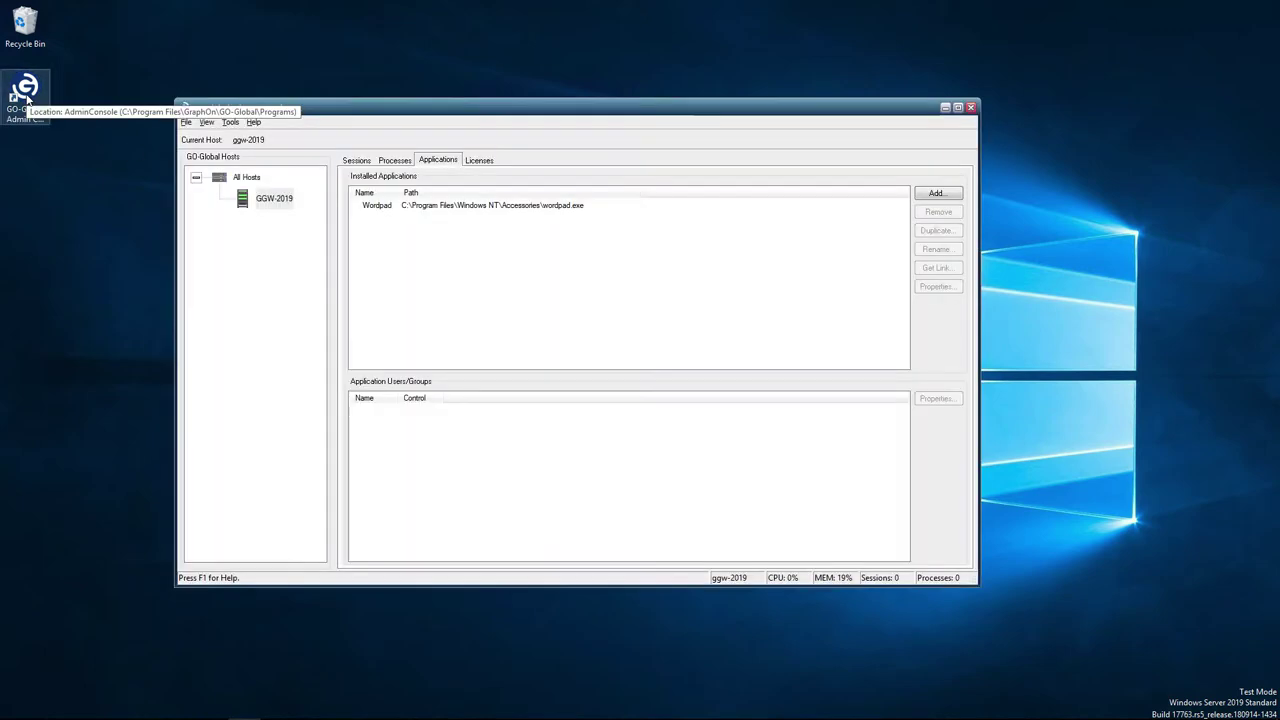
{"action": "left_click", "coordinate": [234, 123]}
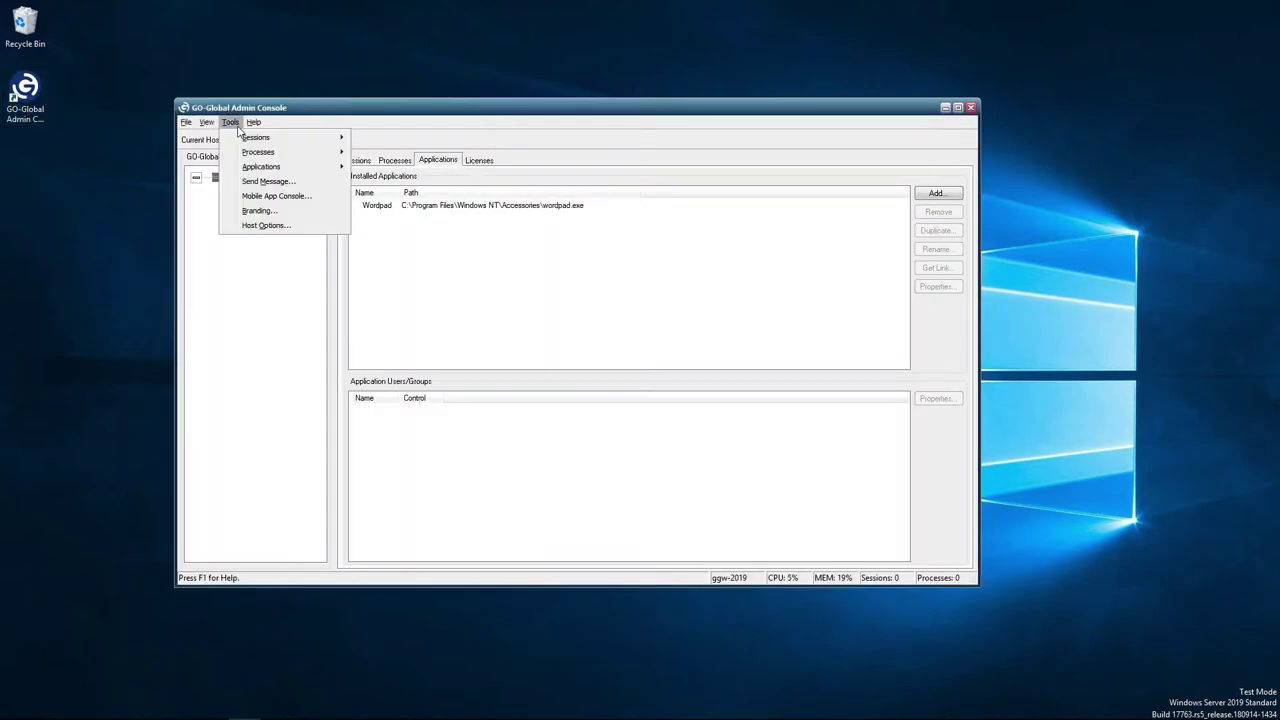
{"action": "left_click", "coordinate": [259, 212]}
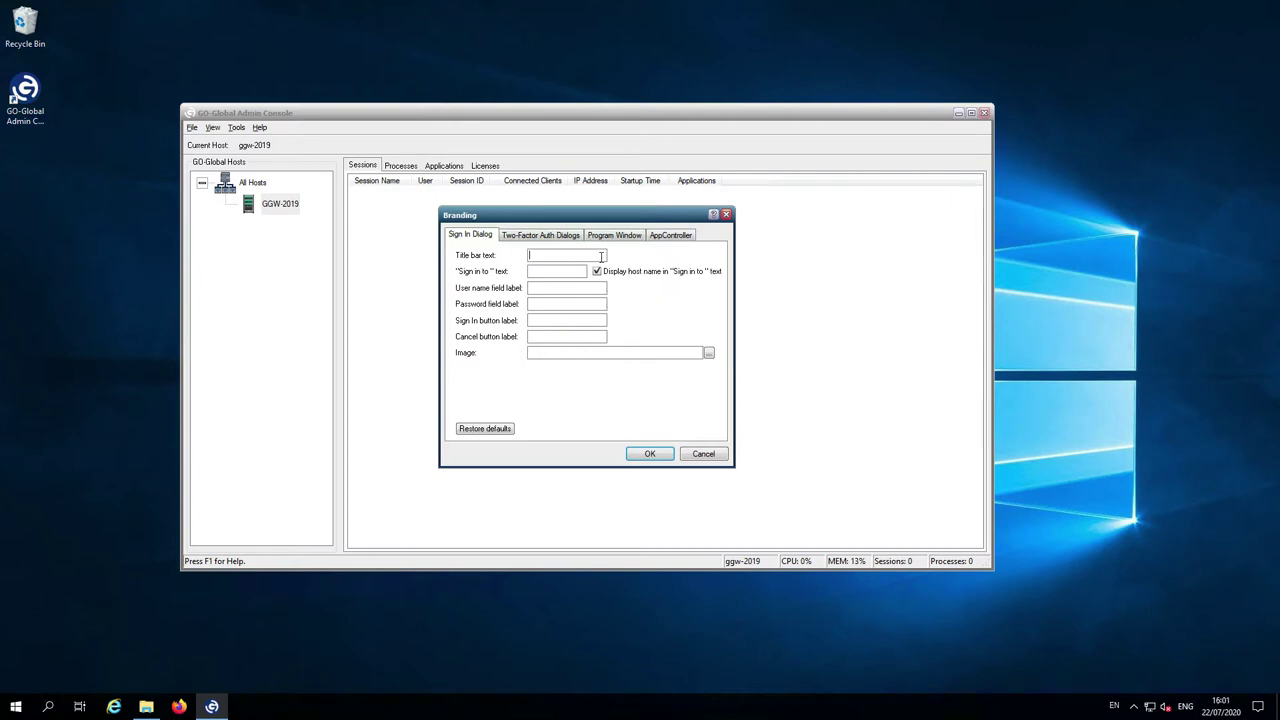
Show the Program Window branding settings in the Branding dialog
{"action": "left_click", "coordinate": [605, 238]}
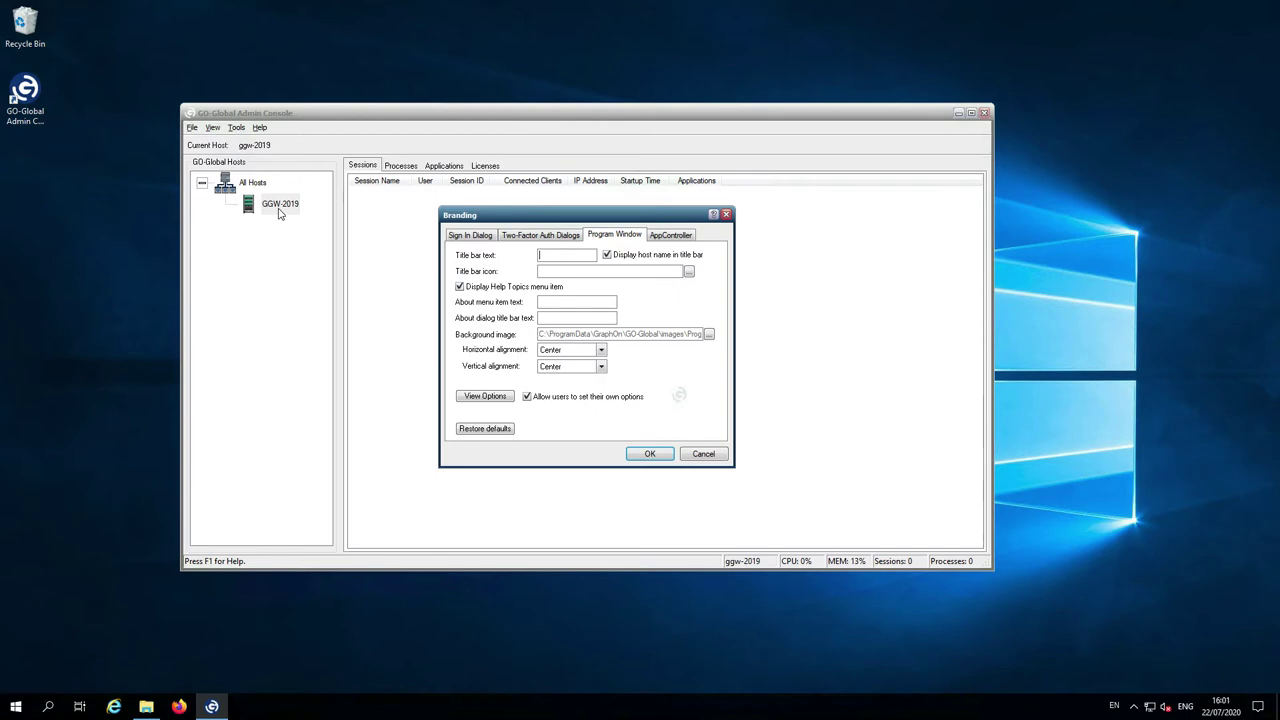
{"action": "left_click", "coordinate": [689, 272]}
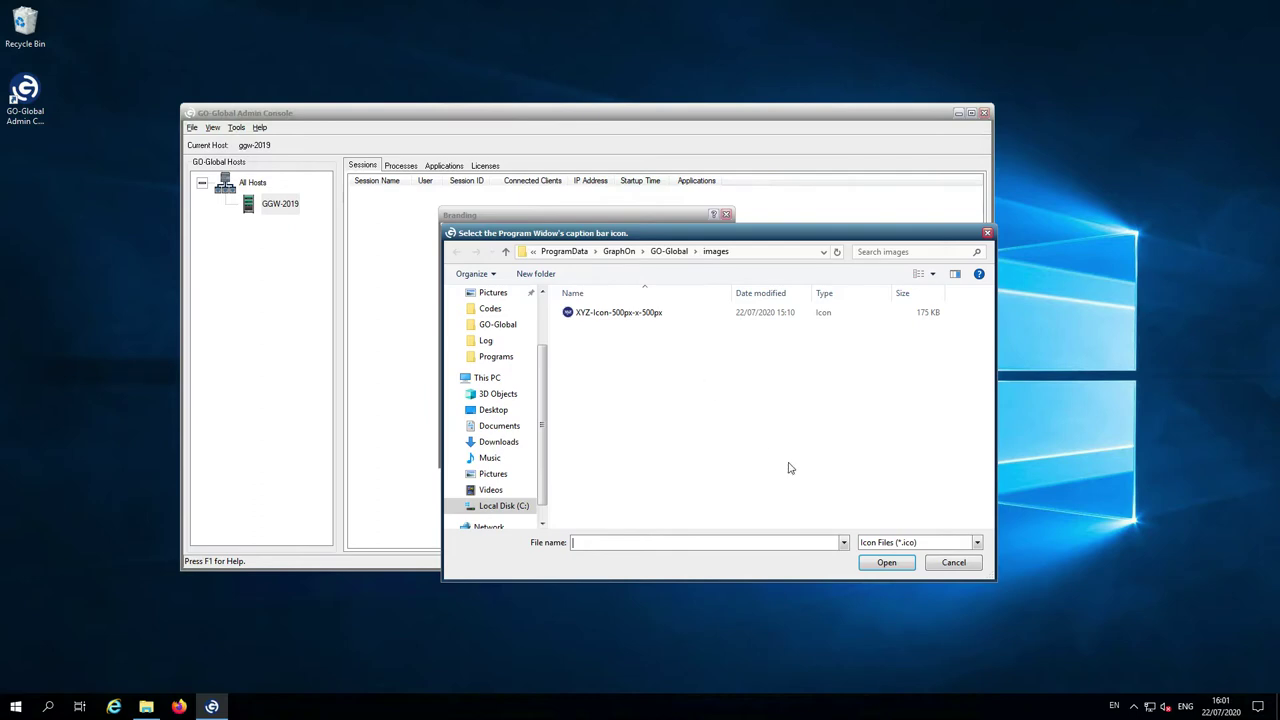
{"action": "left_click", "coordinate": [933, 566]}
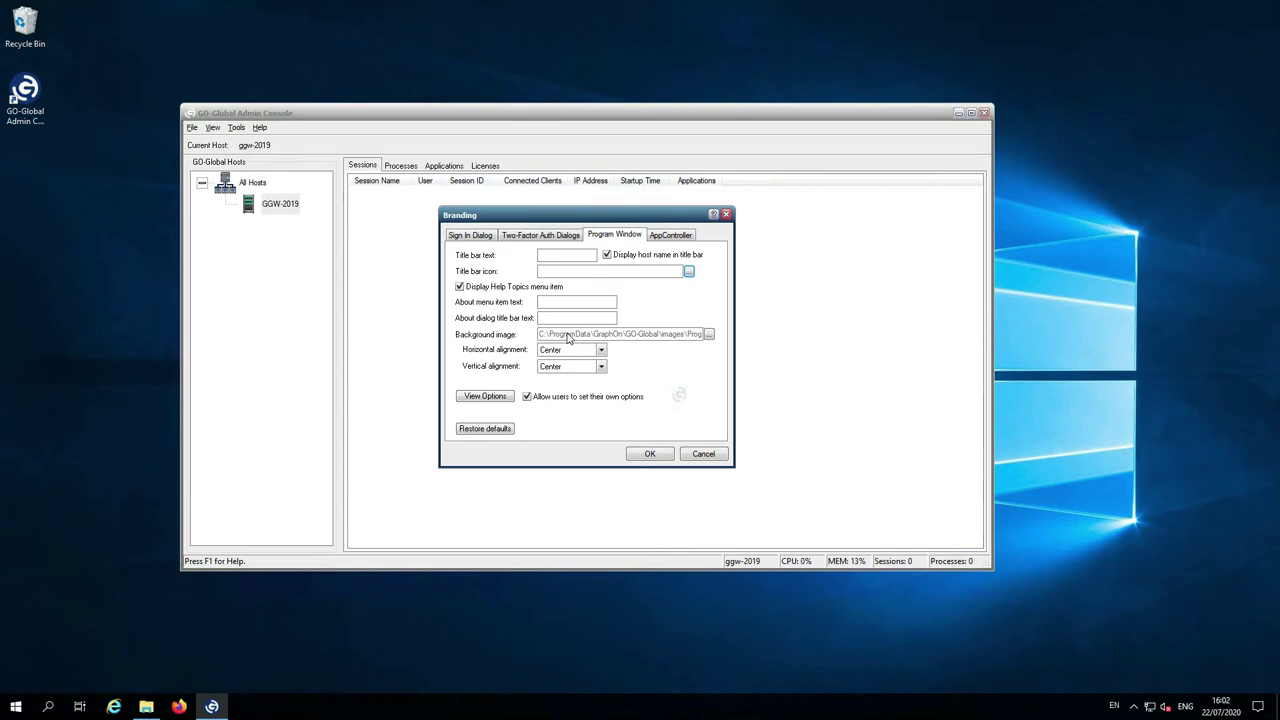
{"action": "left_click", "coordinate": [601, 350]}
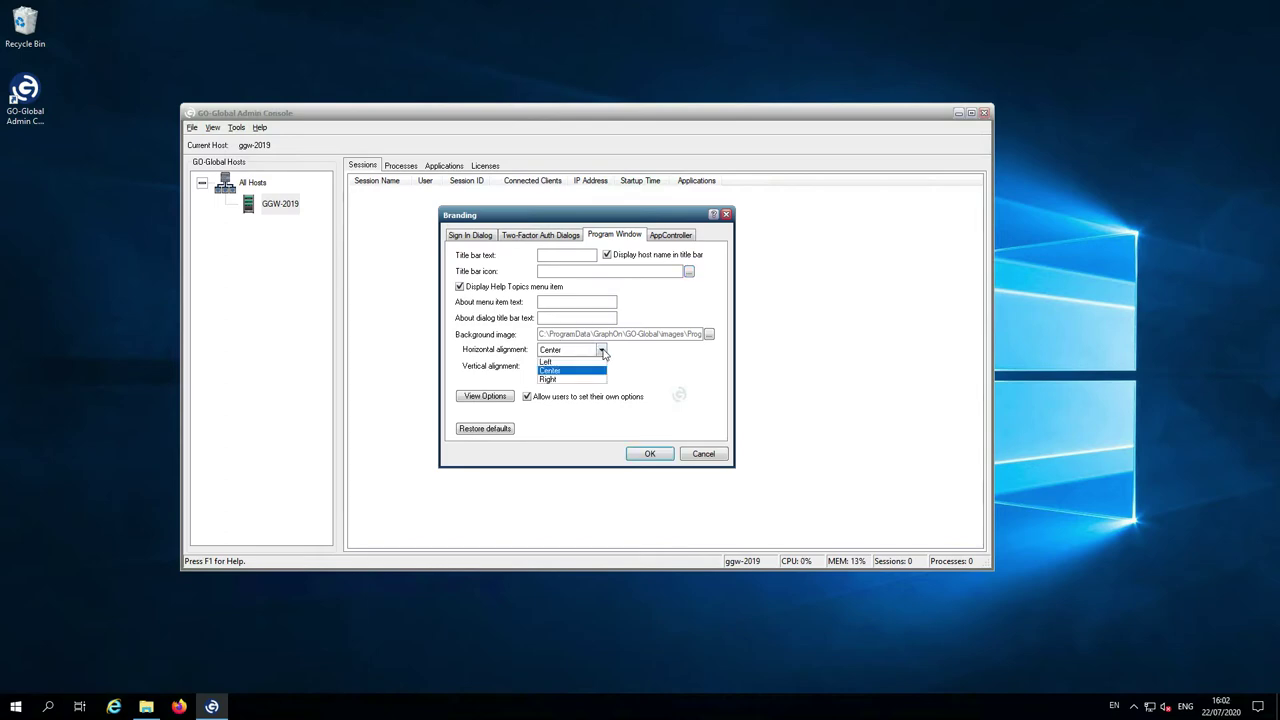
{"action": "left_click", "coordinate": [520, 358]}
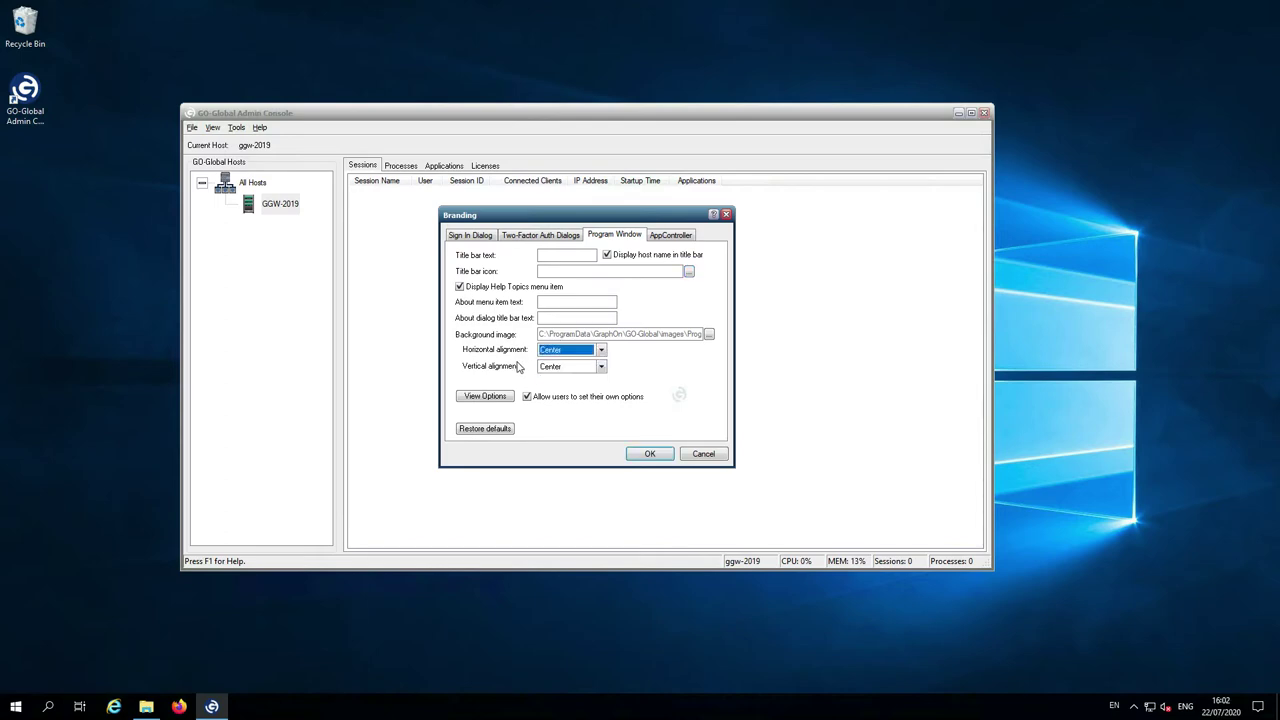
{"action": "left_click", "coordinate": [601, 367]}
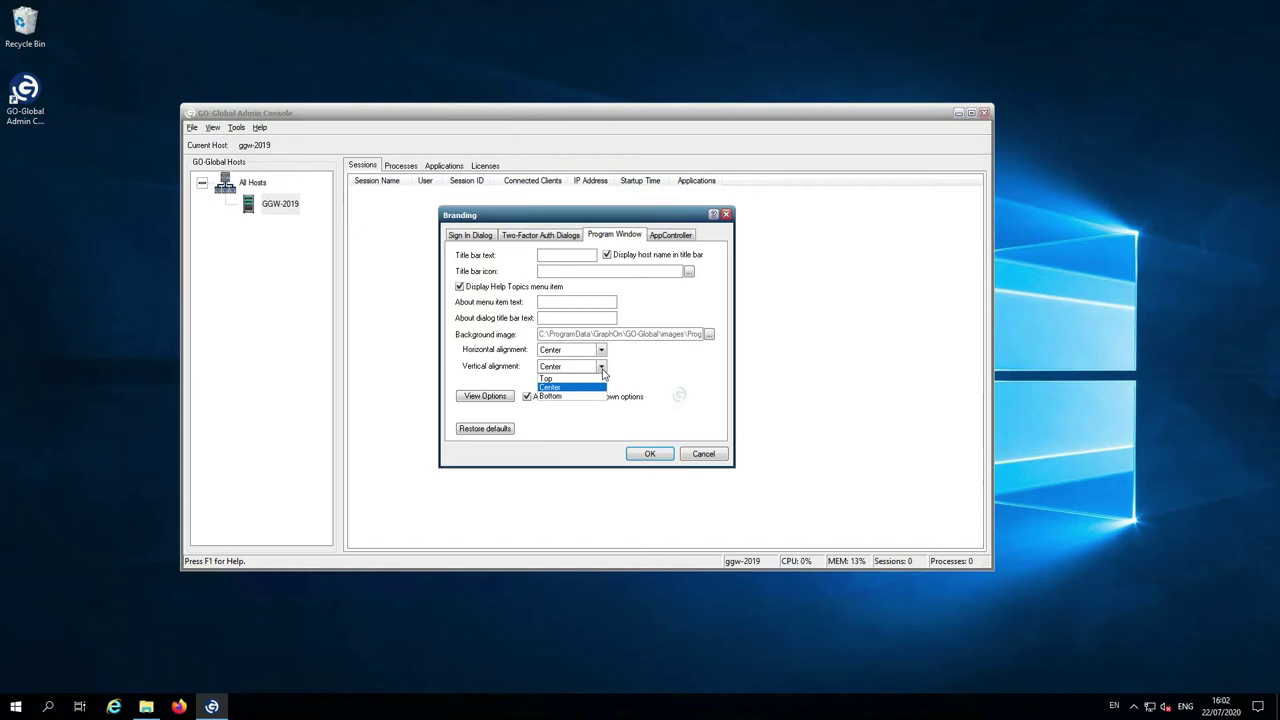
{"action": "left_click", "coordinate": [528, 366]}
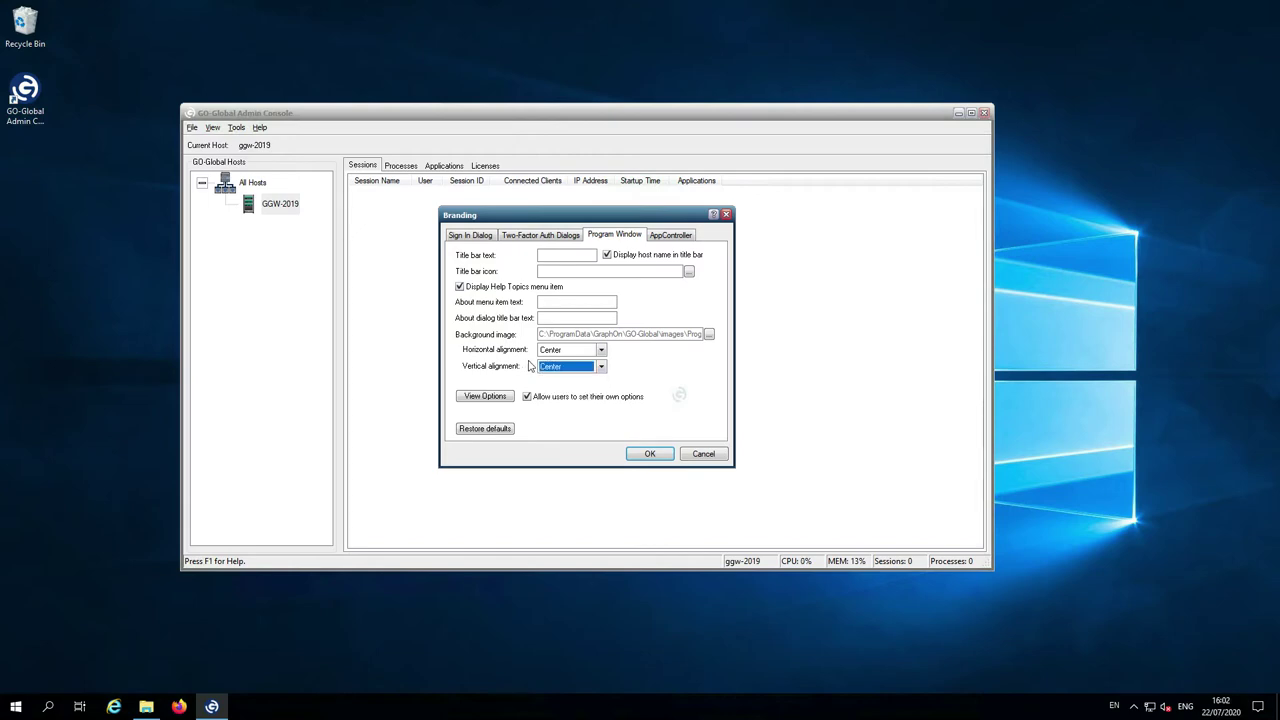
Review the program window's view options, then disable 'Allow users to set their own options'
{"action": "left_click", "coordinate": [485, 396]}
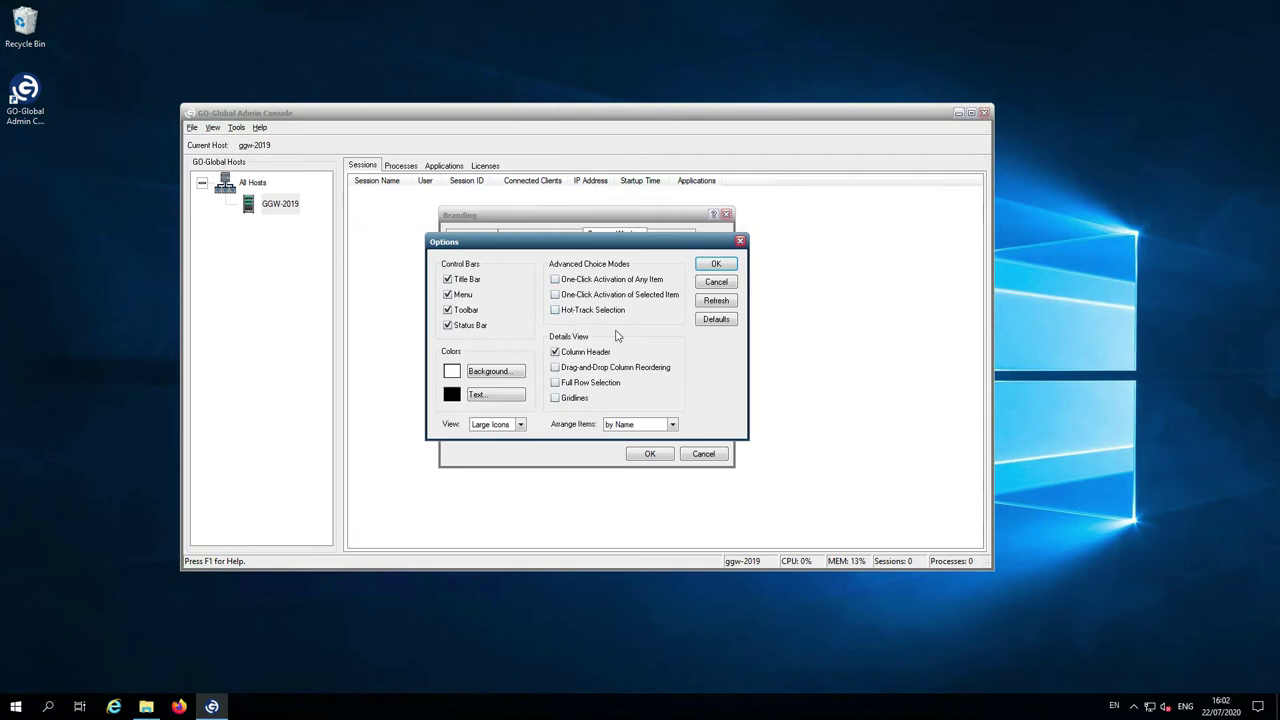
{"action": "left_click", "coordinate": [699, 279]}
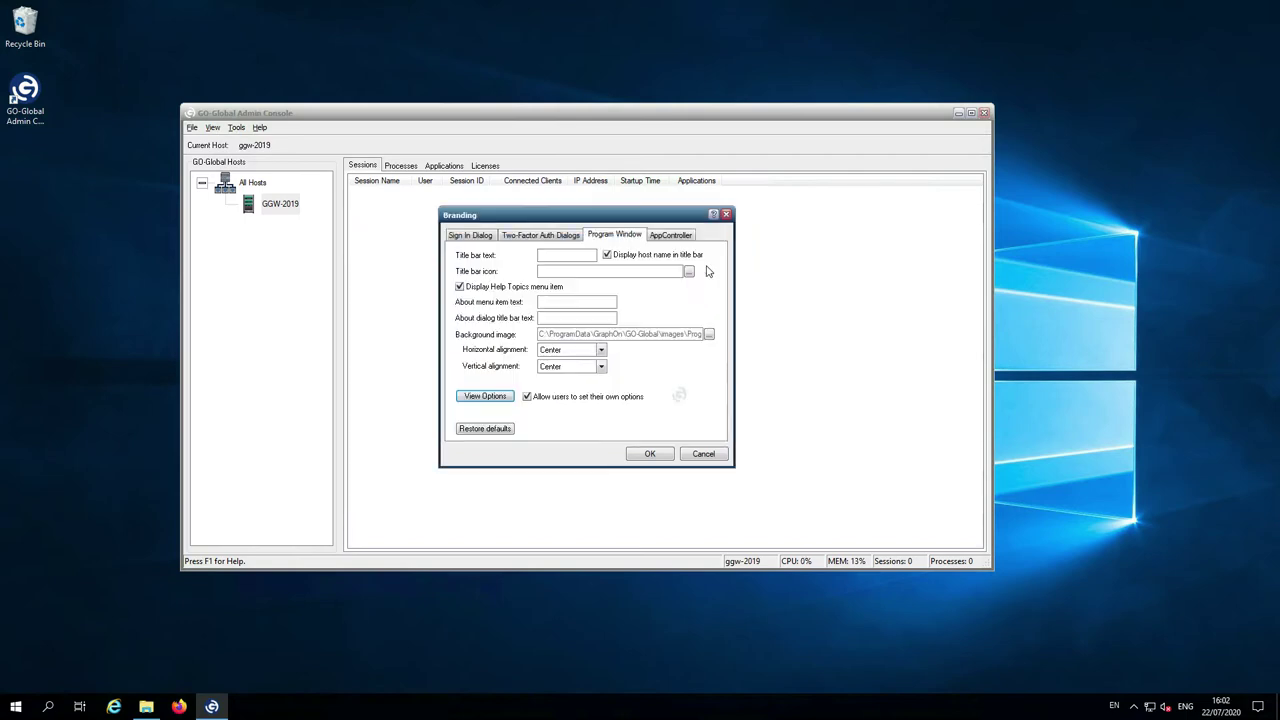
{"action": "left_click", "coordinate": [528, 400]}
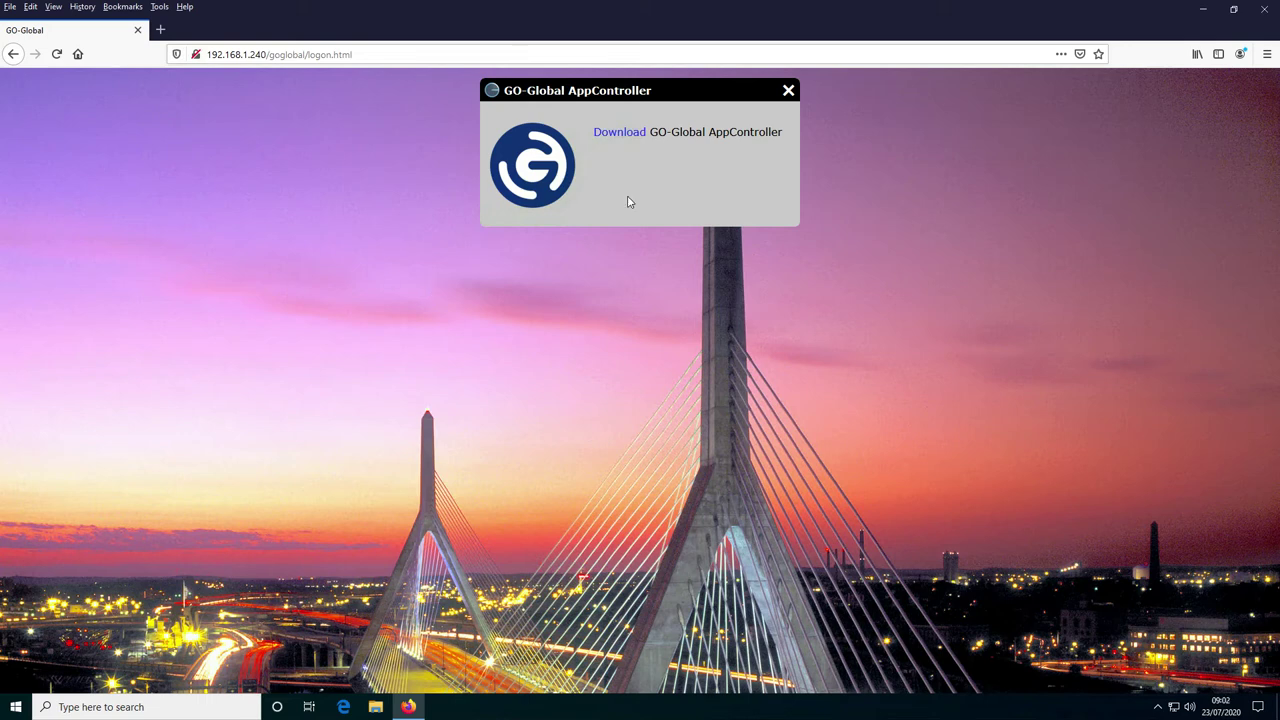
Download the GO-Global.AppController.exe installer from the logon page and save it
{"action": "left_click", "coordinate": [627, 134]}
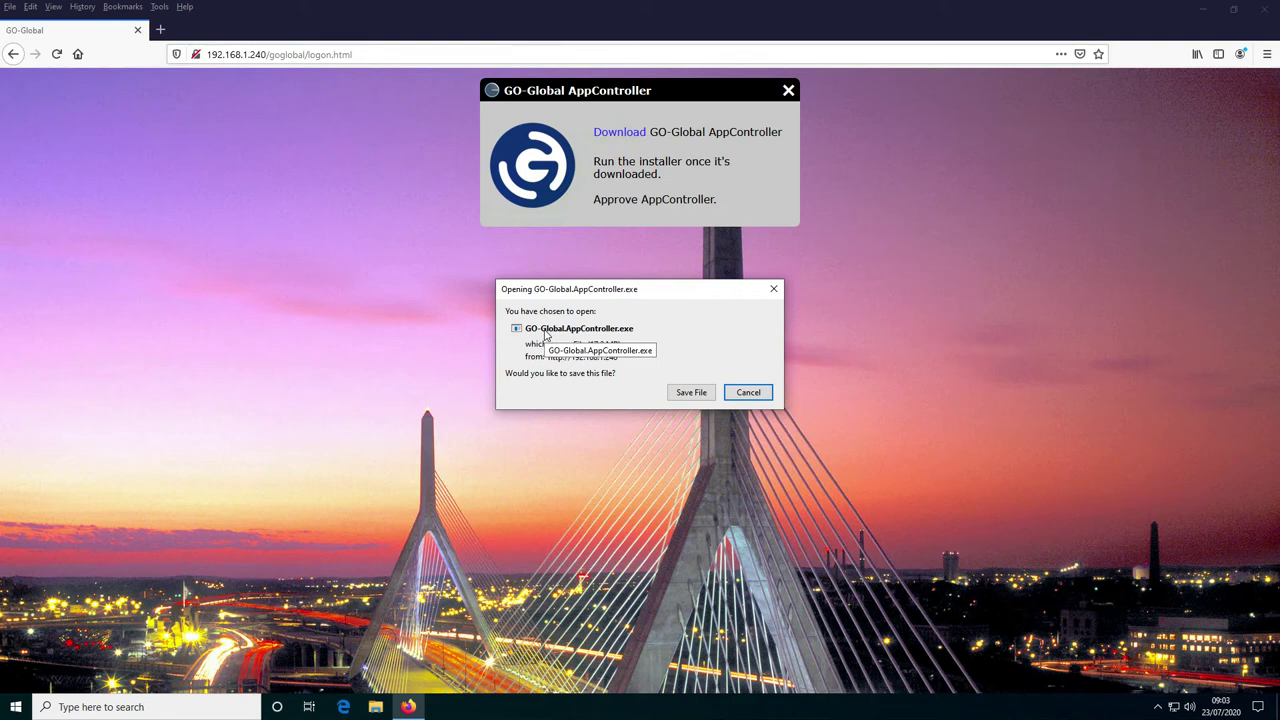
{"action": "left_click", "coordinate": [695, 396]}
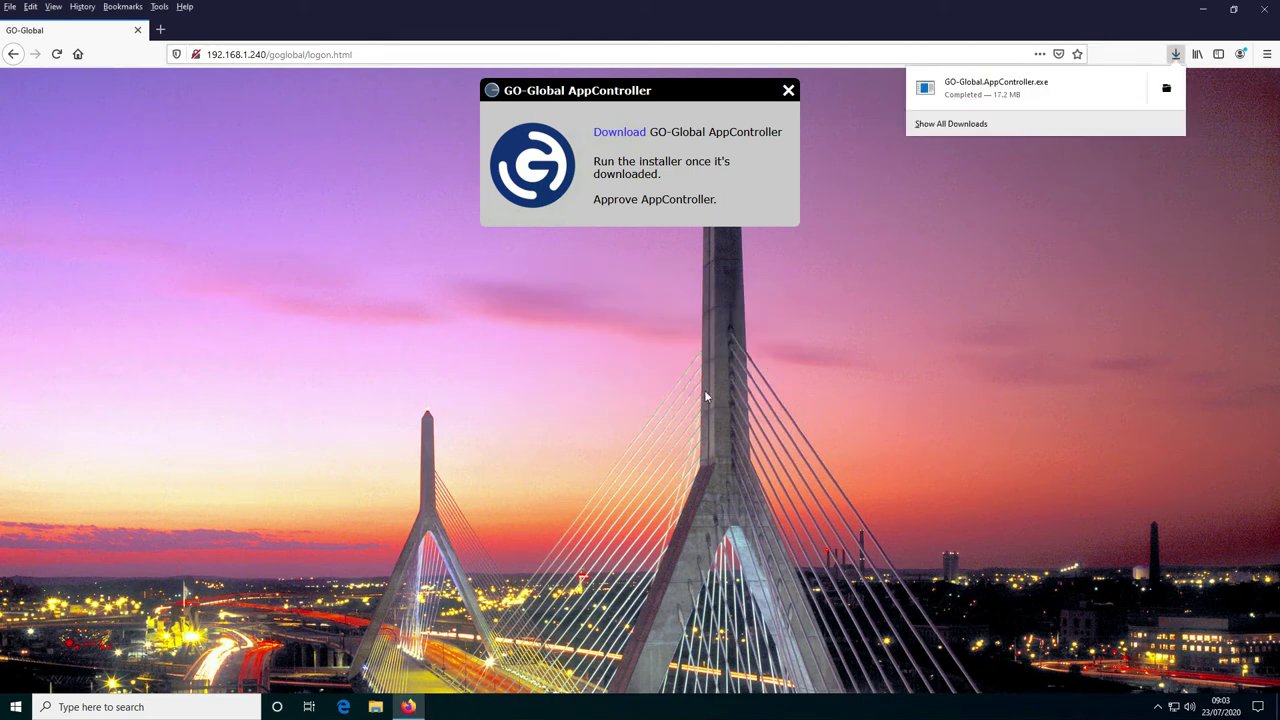
Run the downloaded AppController installer and let AppController open the GGW-2019 link
{"action": "left_click", "coordinate": [1006, 92]}
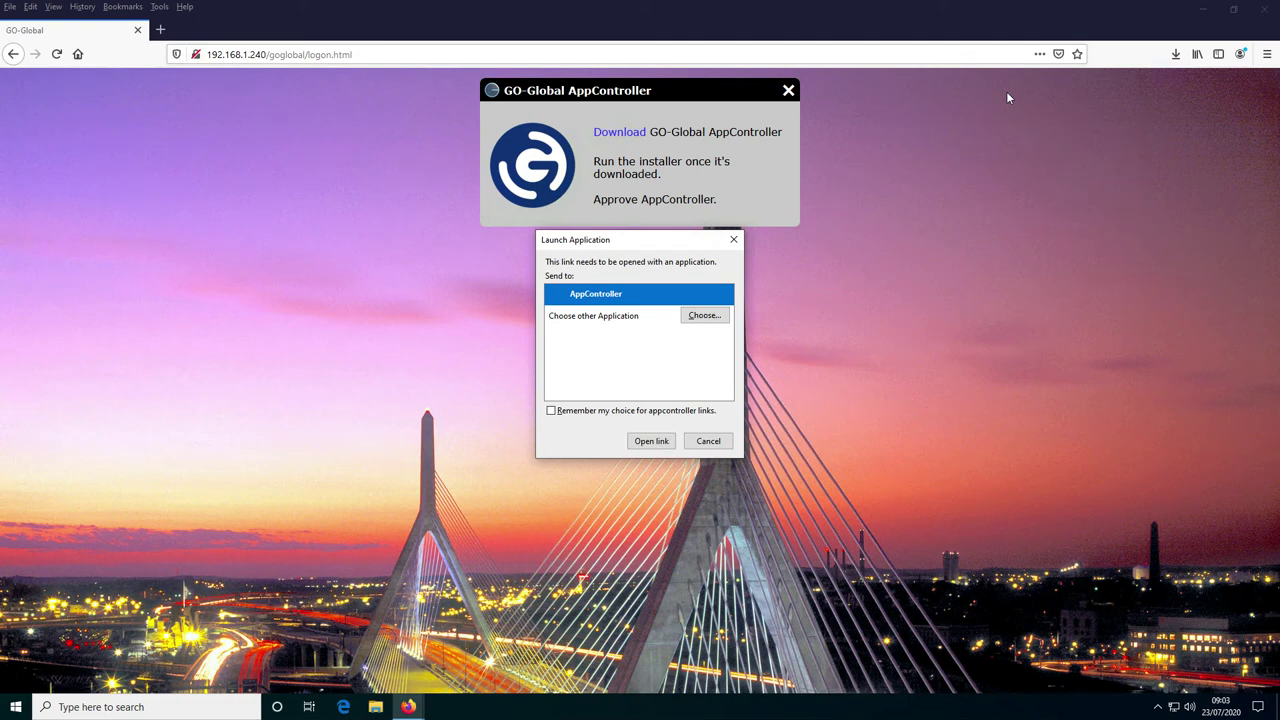
{"action": "left_click", "coordinate": [651, 441]}
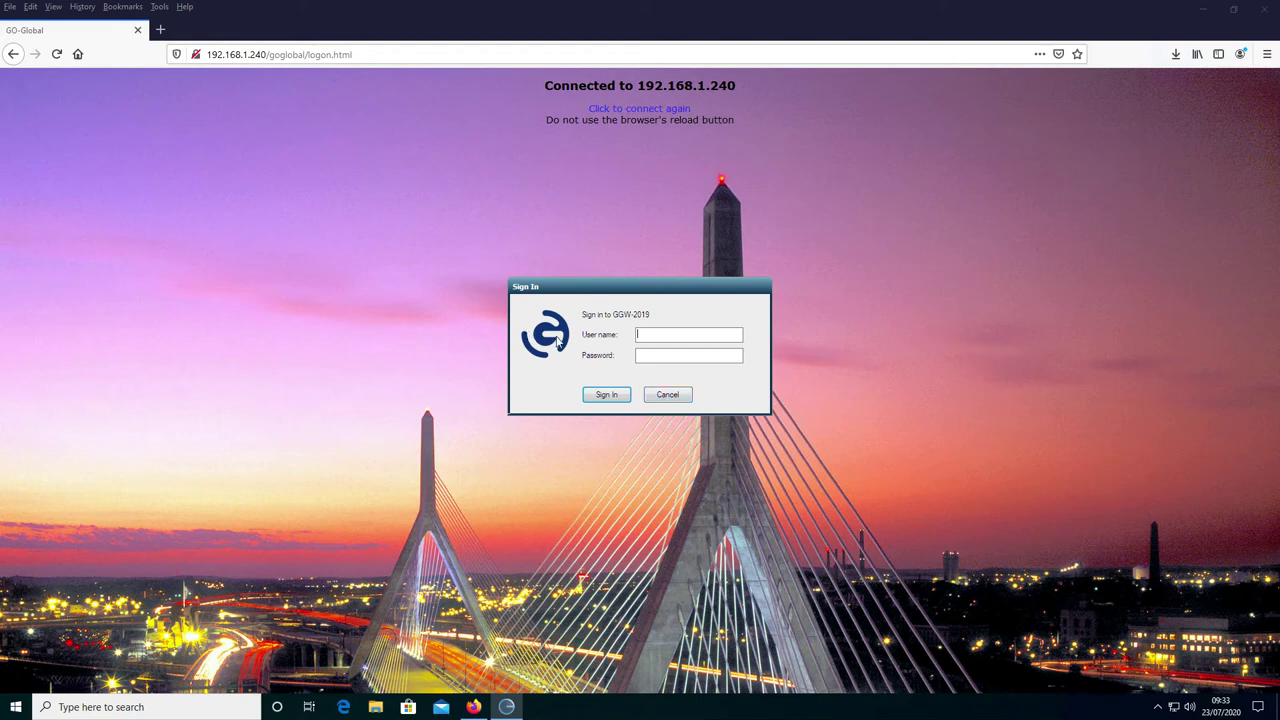
Sign in to GGW-2019 with the user name and account password
{"action": "type", "text": "andy"}
{"action": "key", "text": "Tab"}
{"action": "type", "text": "********"}
{"action": "key", "text": "Return"}
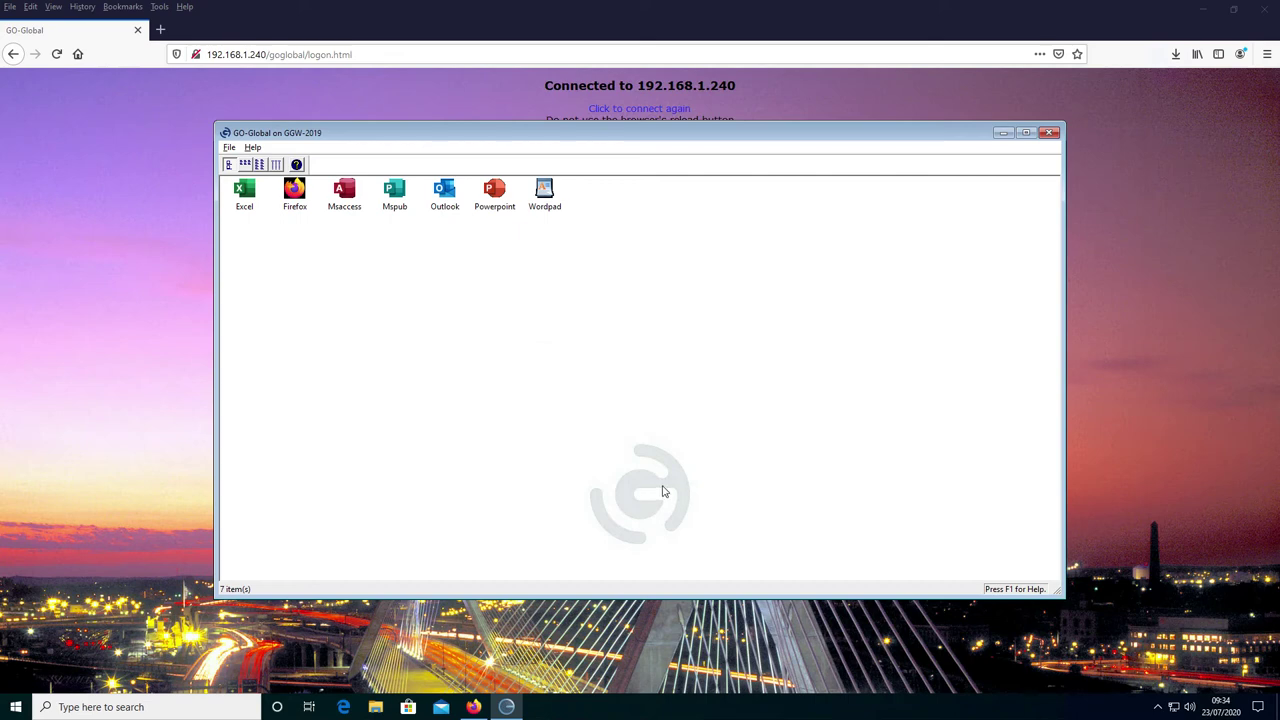
Open the Help menu in the GO-Global program window
{"action": "left_click", "coordinate": [252, 148]}
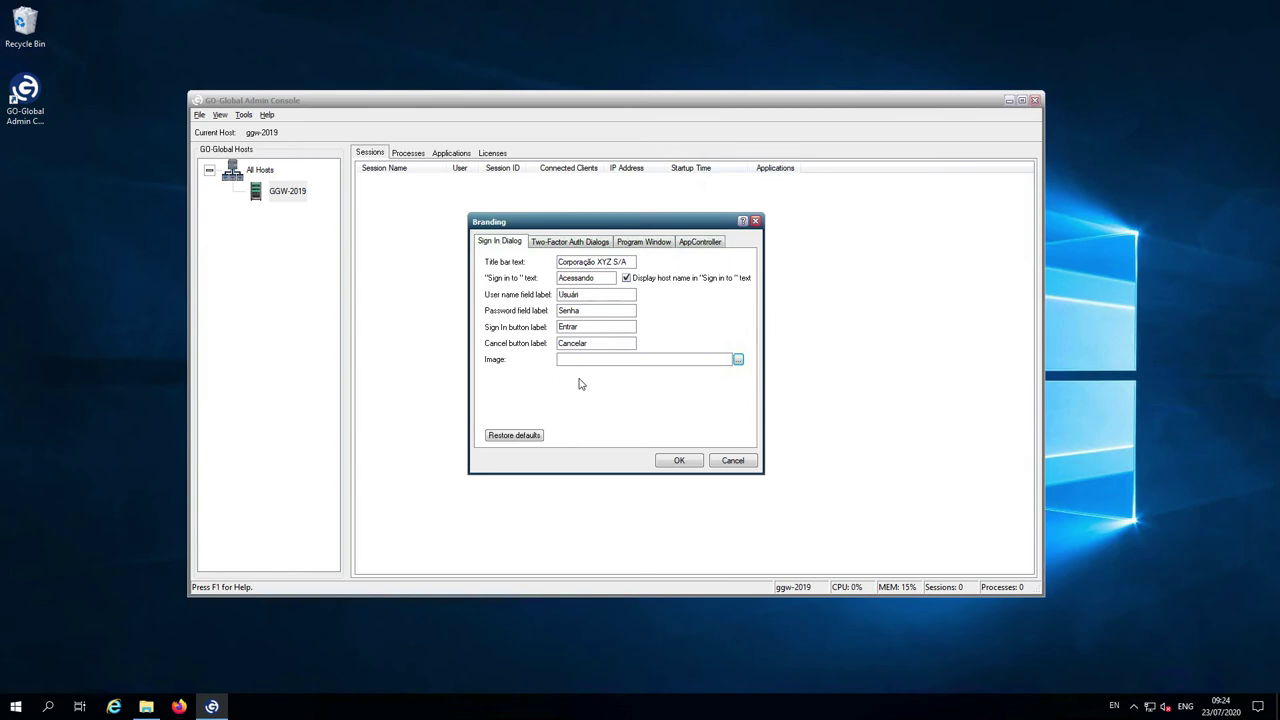
Choose XYZ-Icon-500px-x-500px as the Sign In Dialog image
{"action": "left_click", "coordinate": [738, 359]}
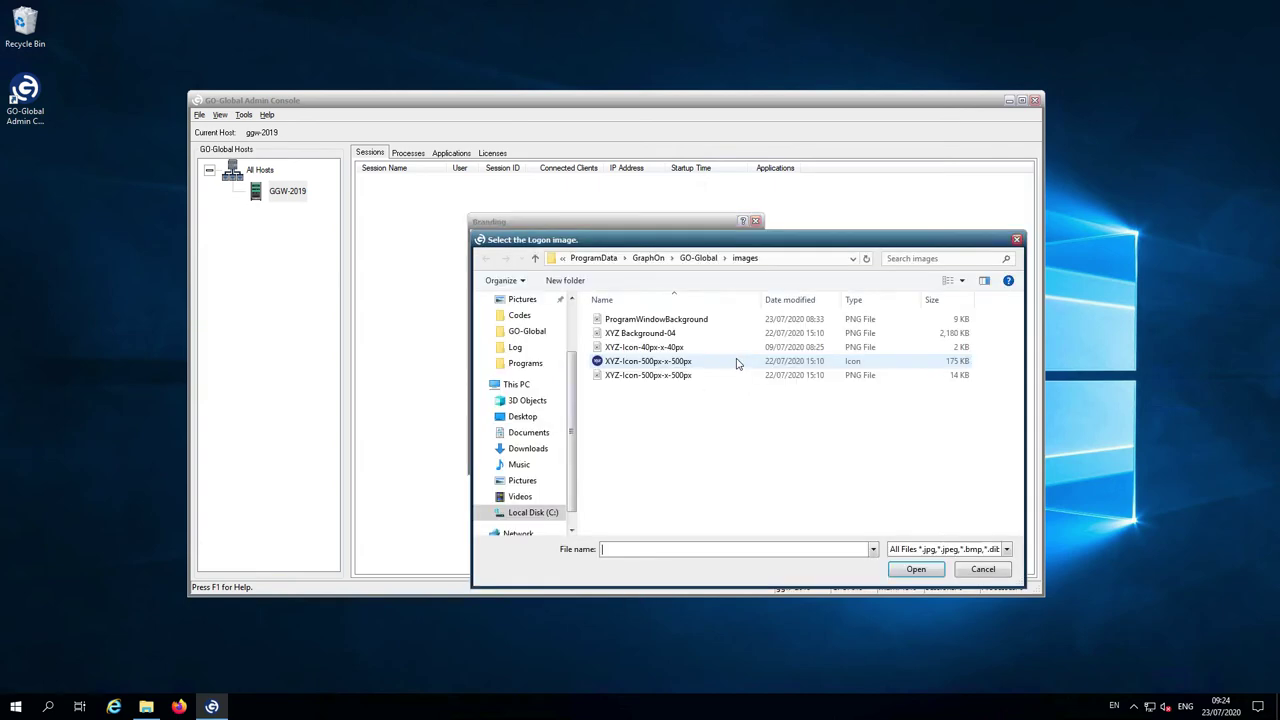
{"action": "left_click", "coordinate": [648, 375]}
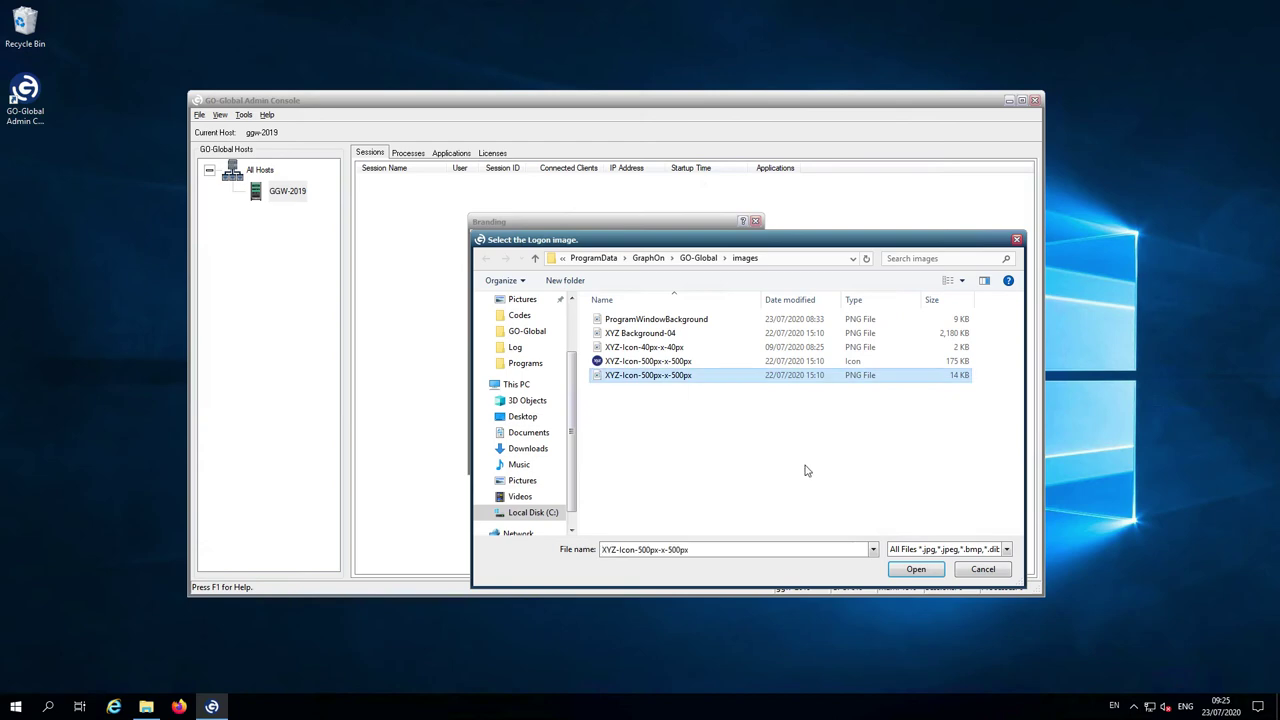
{"action": "left_click", "coordinate": [915, 569]}
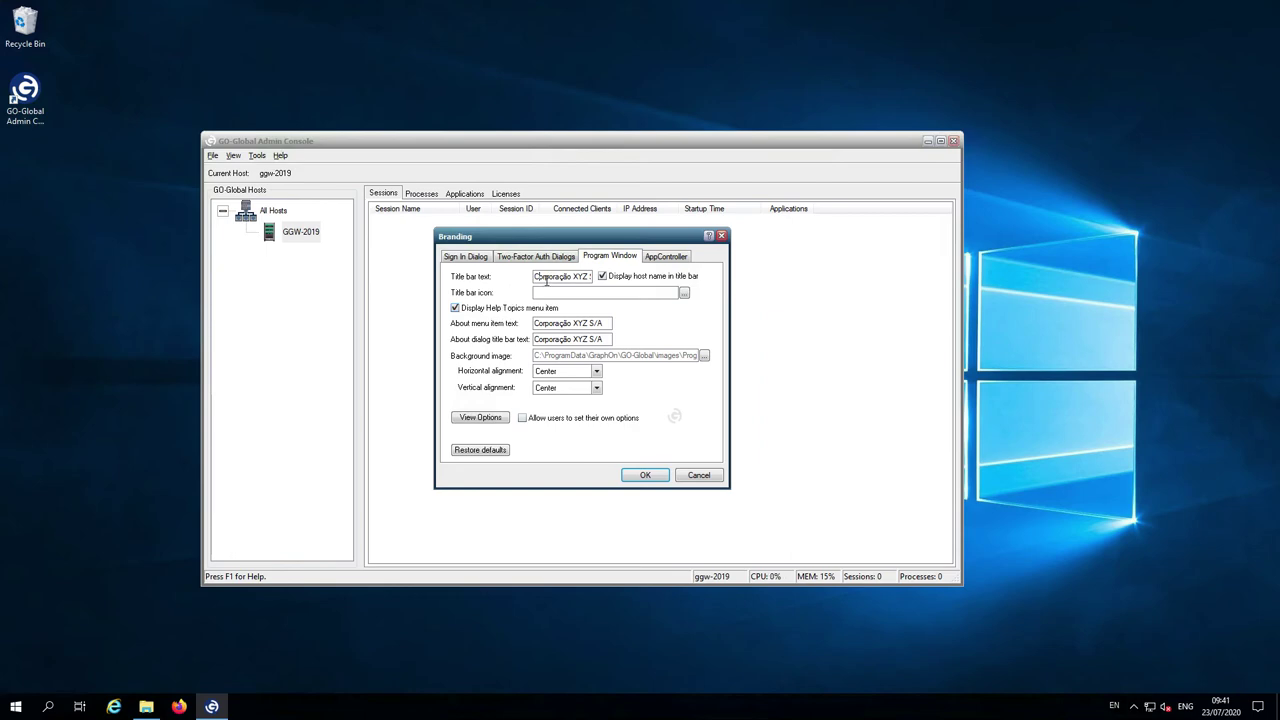
Set the program window title bar icon to XYZ-Icon-500px-x-500px.ico and background to XYZ Background-04
{"action": "left_click", "coordinate": [685, 293]}
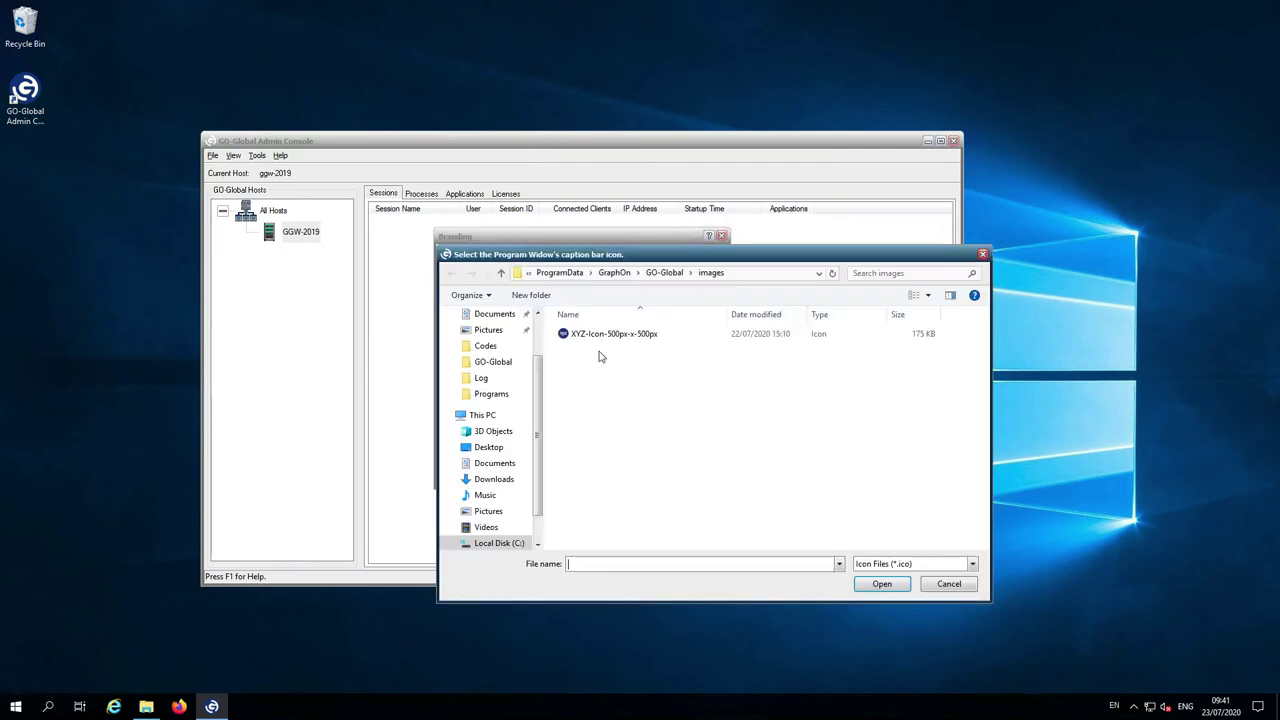
{"action": "left_click", "coordinate": [602, 336]}
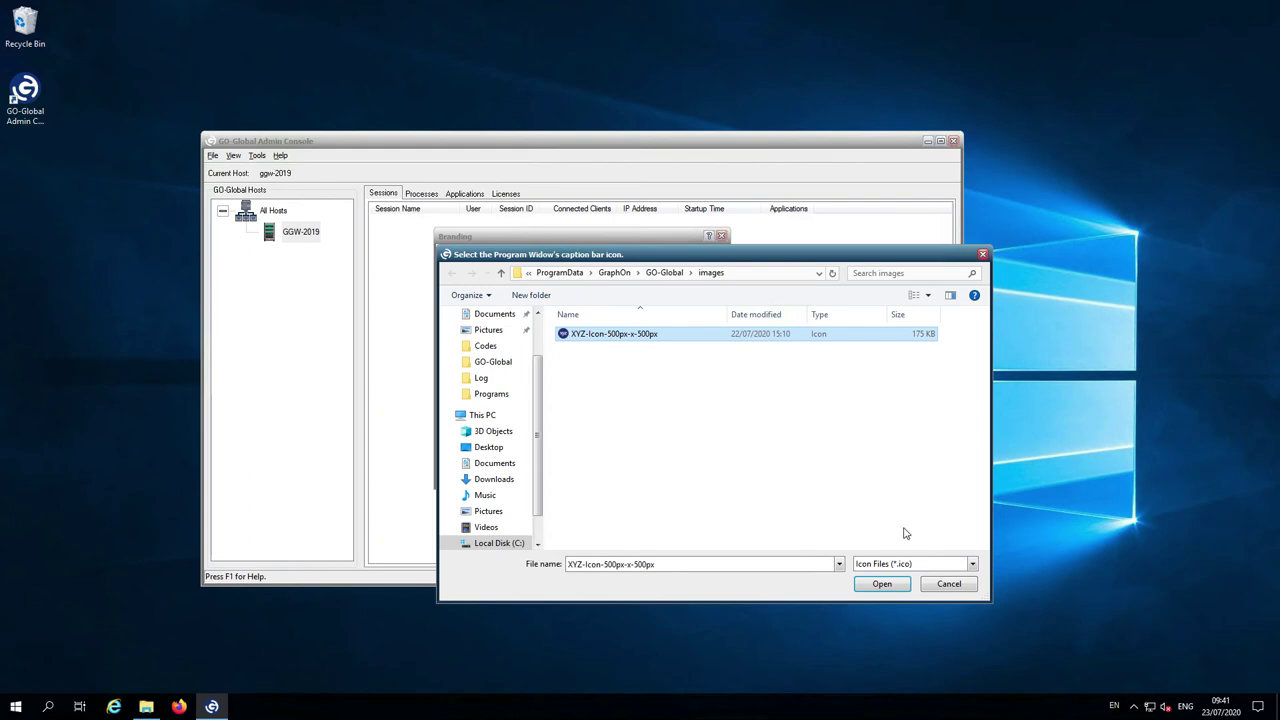
{"action": "left_click", "coordinate": [896, 588]}
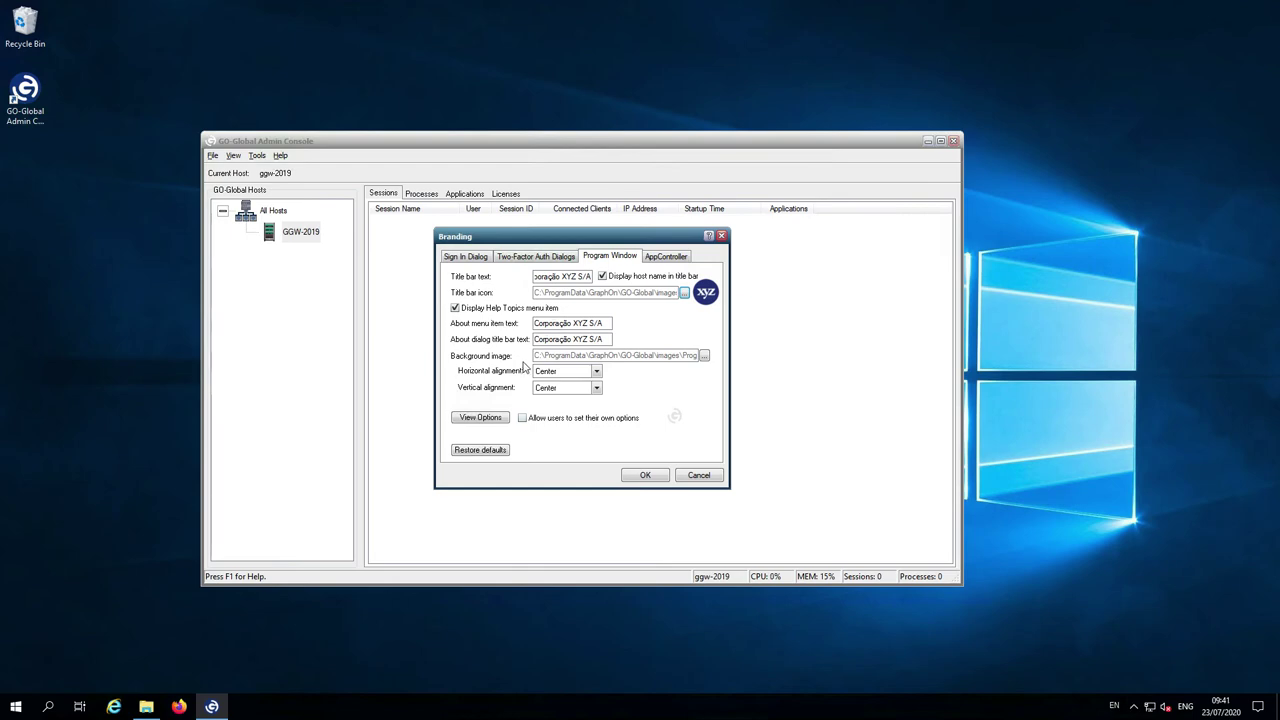
{"action": "left_click", "coordinate": [704, 357]}
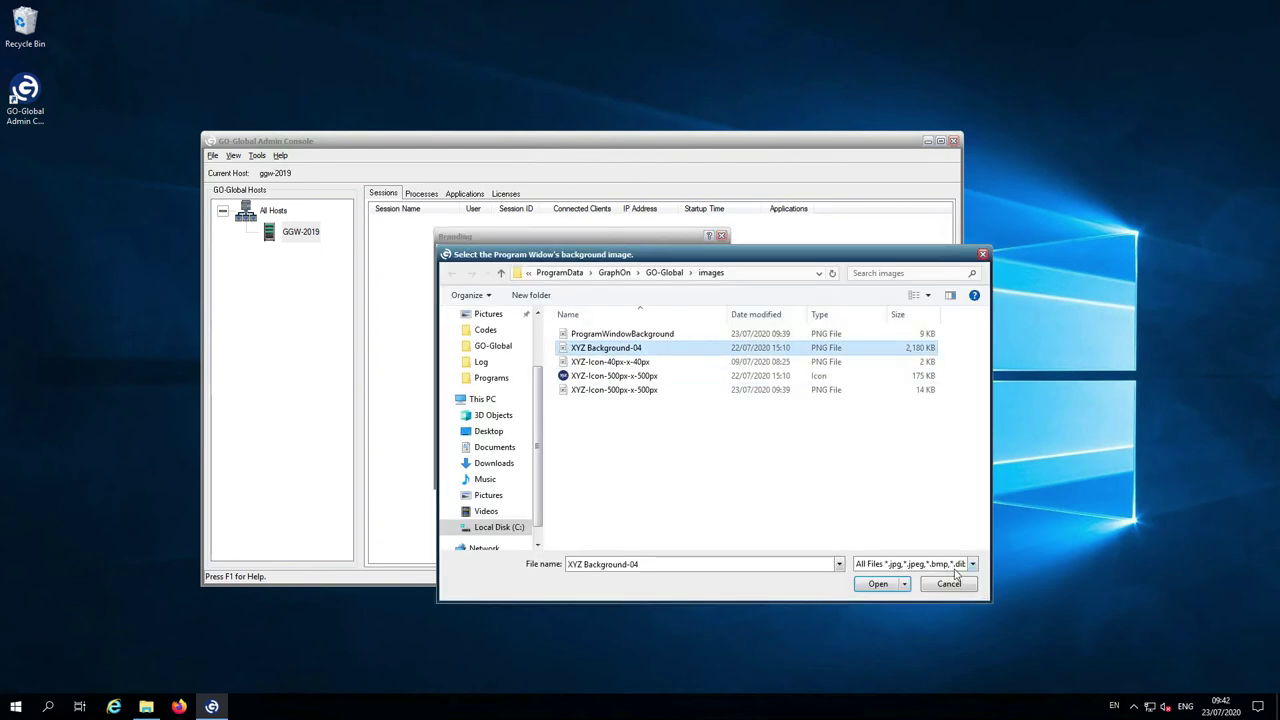
{"action": "left_click", "coordinate": [874, 587]}
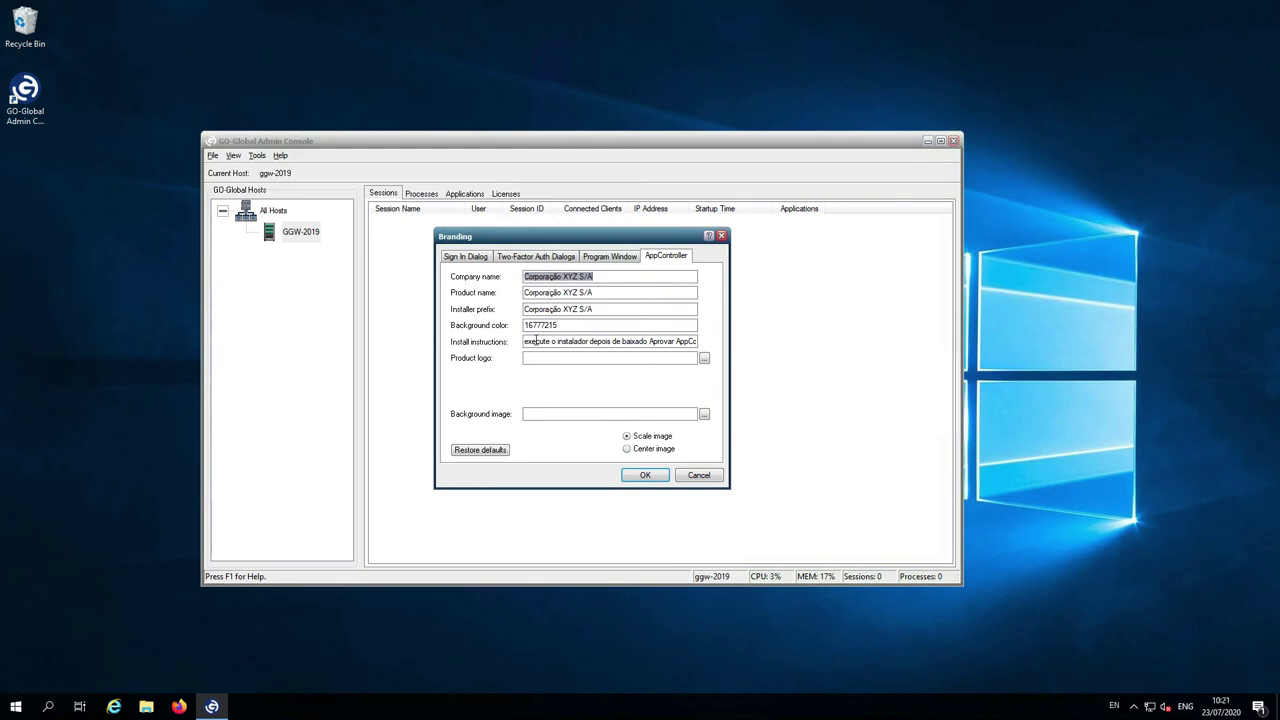
Set the AppController product logo to XYZ-Icon-500px-x-500px
{"action": "left_click_drag", "start_coordinate": [558, 341], "coordinate": [511, 340]}
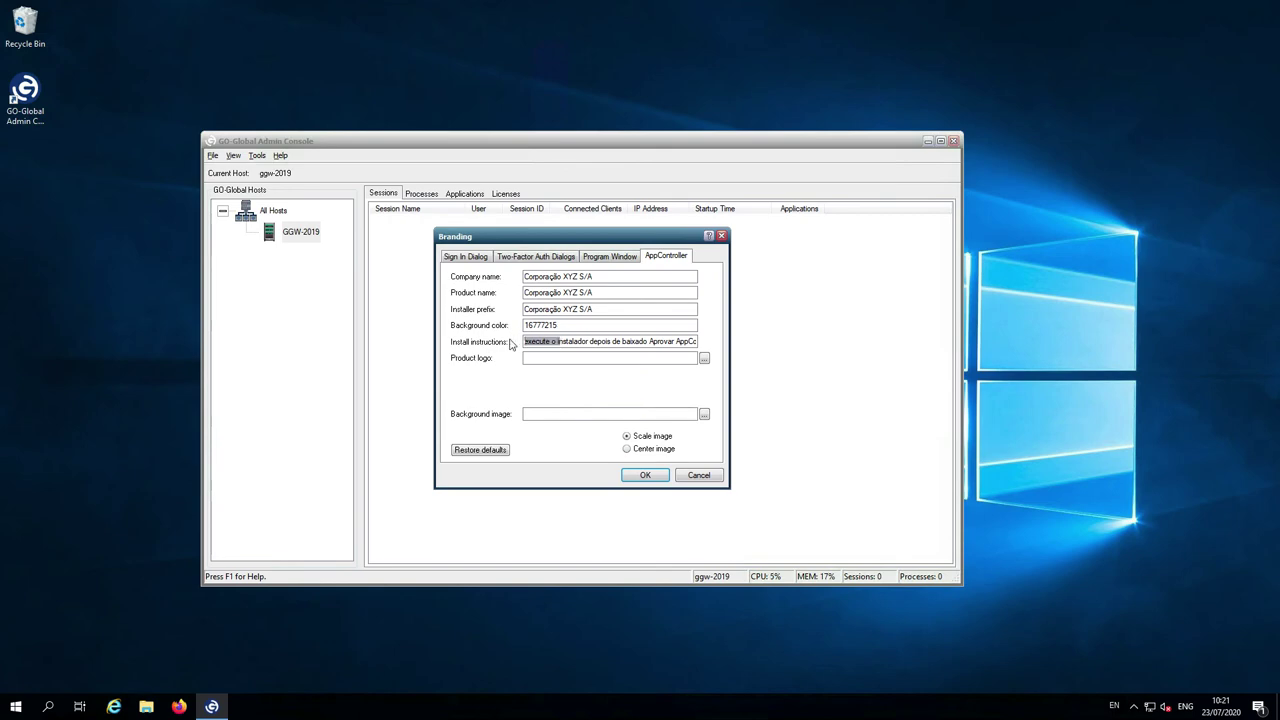
{"action": "left_click", "coordinate": [704, 358]}
{"action": "left_click", "coordinate": [633, 376]}
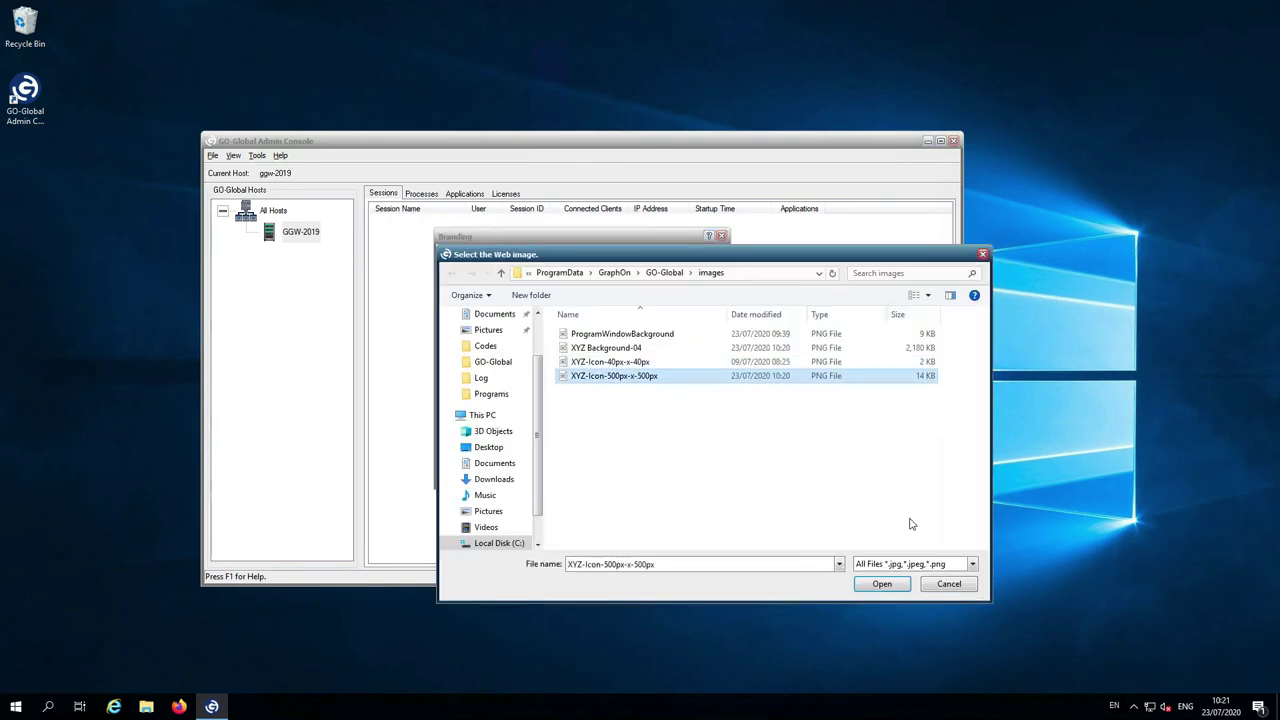
{"action": "left_click", "coordinate": [893, 586]}
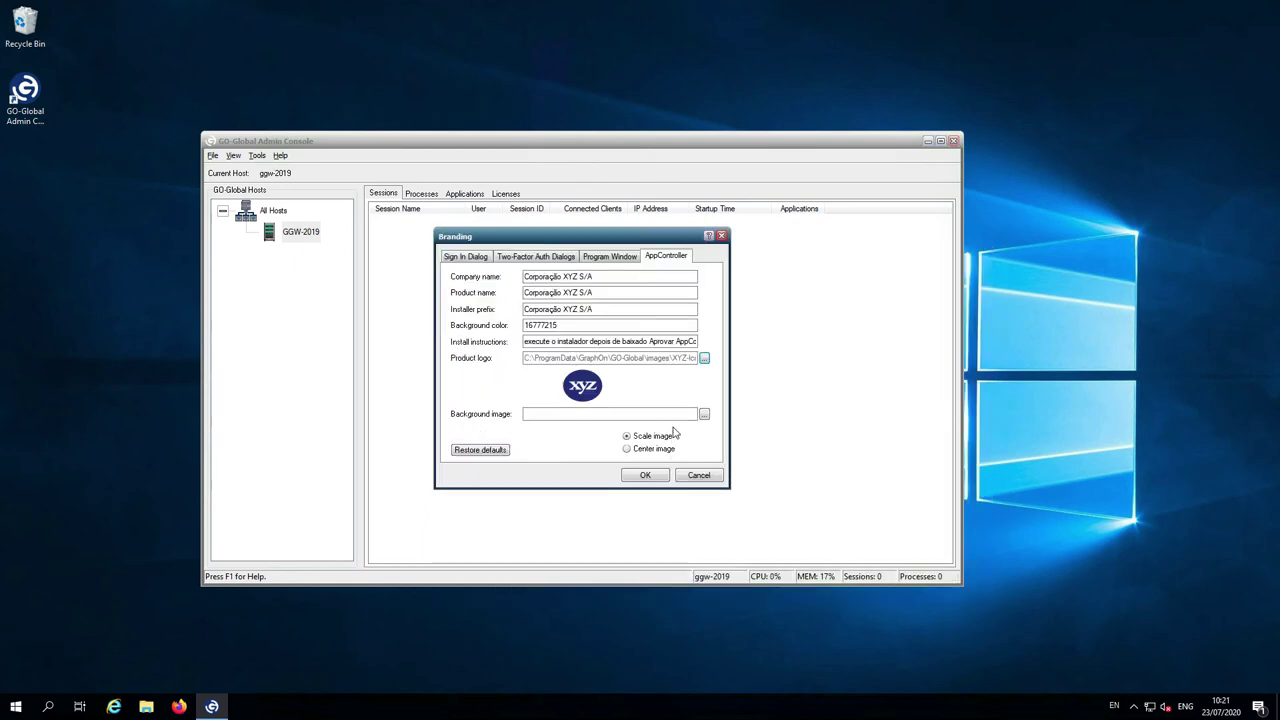
Set the AppController background image to XYZ Background-04 and save the branding settings
{"action": "left_click", "coordinate": [704, 414]}
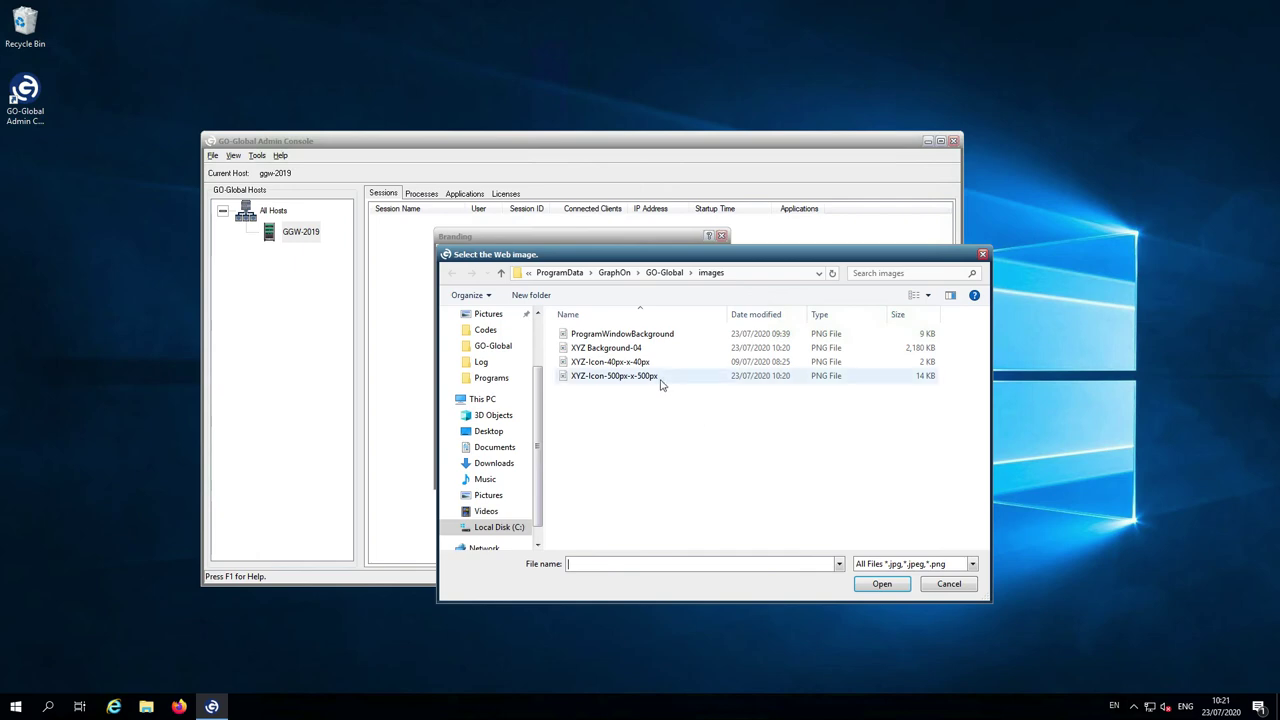
{"action": "left_click", "coordinate": [628, 350]}
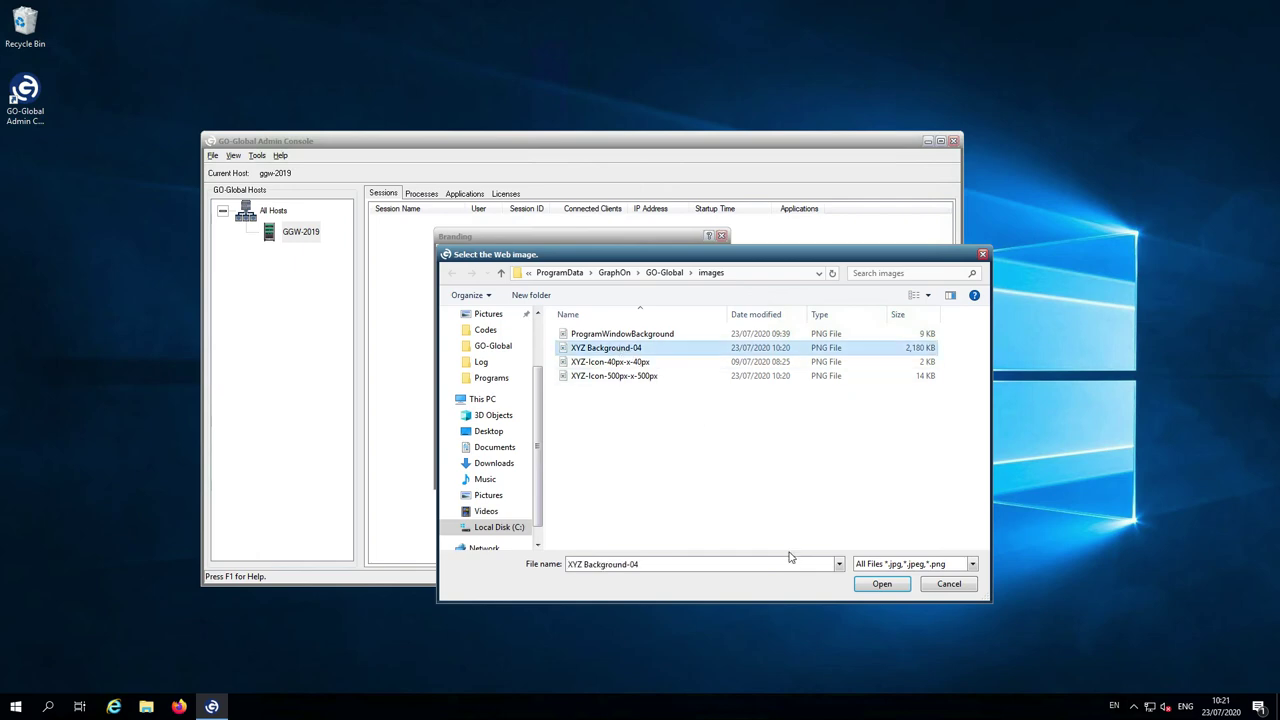
{"action": "left_click", "coordinate": [870, 586]}
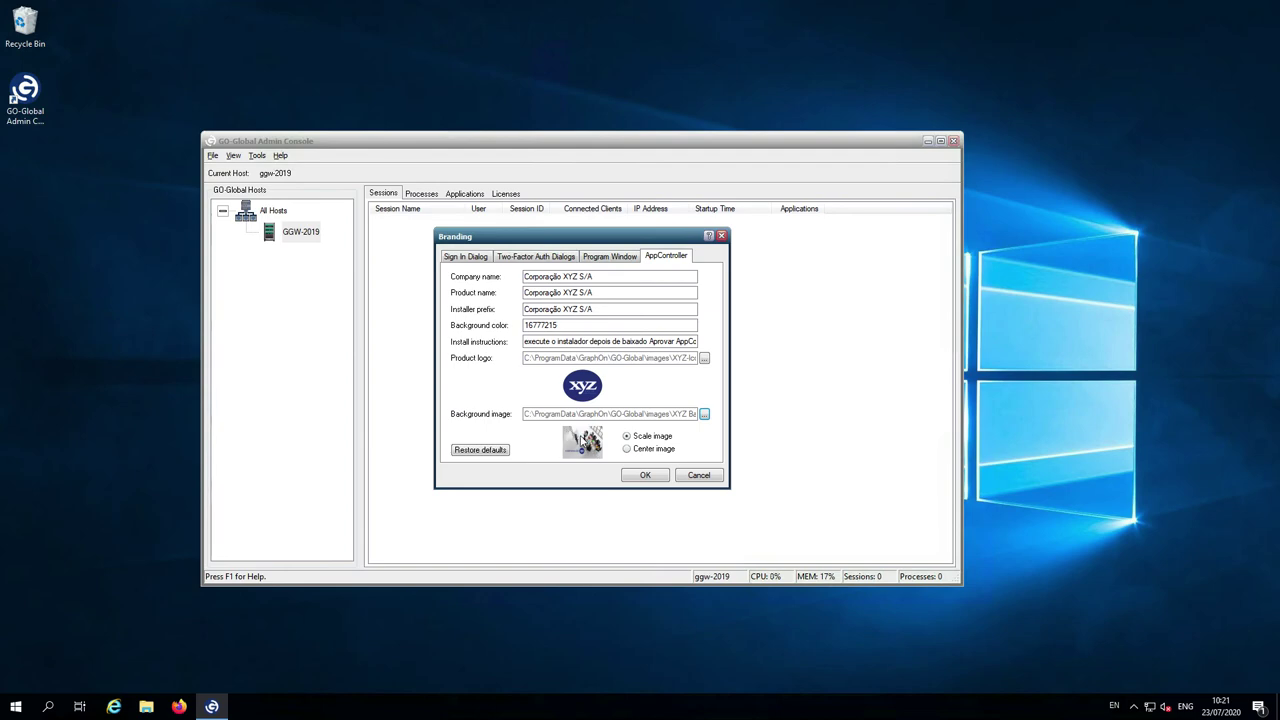
{"action": "left_click", "coordinate": [642, 476]}
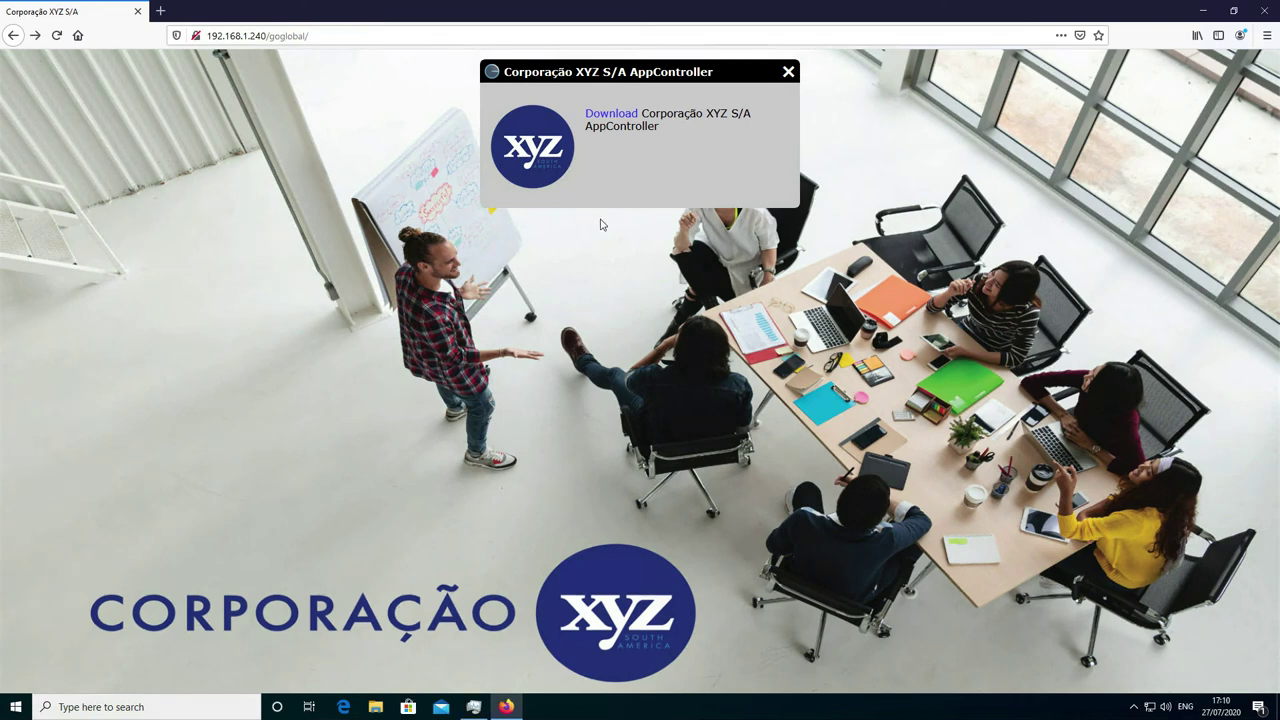
Download the branded installer 'Corporação XYZ S_A.AppController.exe' and save it in Firefox
{"action": "left_click", "coordinate": [608, 118]}
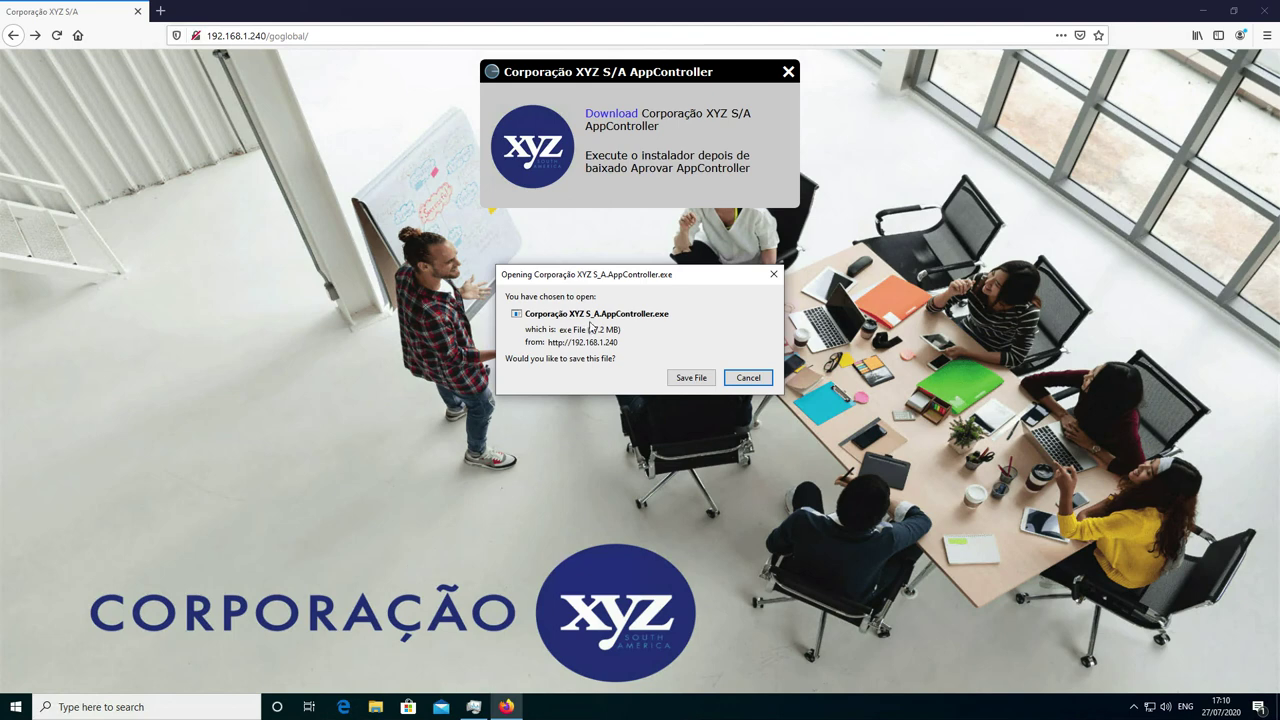
{"action": "left_click", "coordinate": [691, 377]}
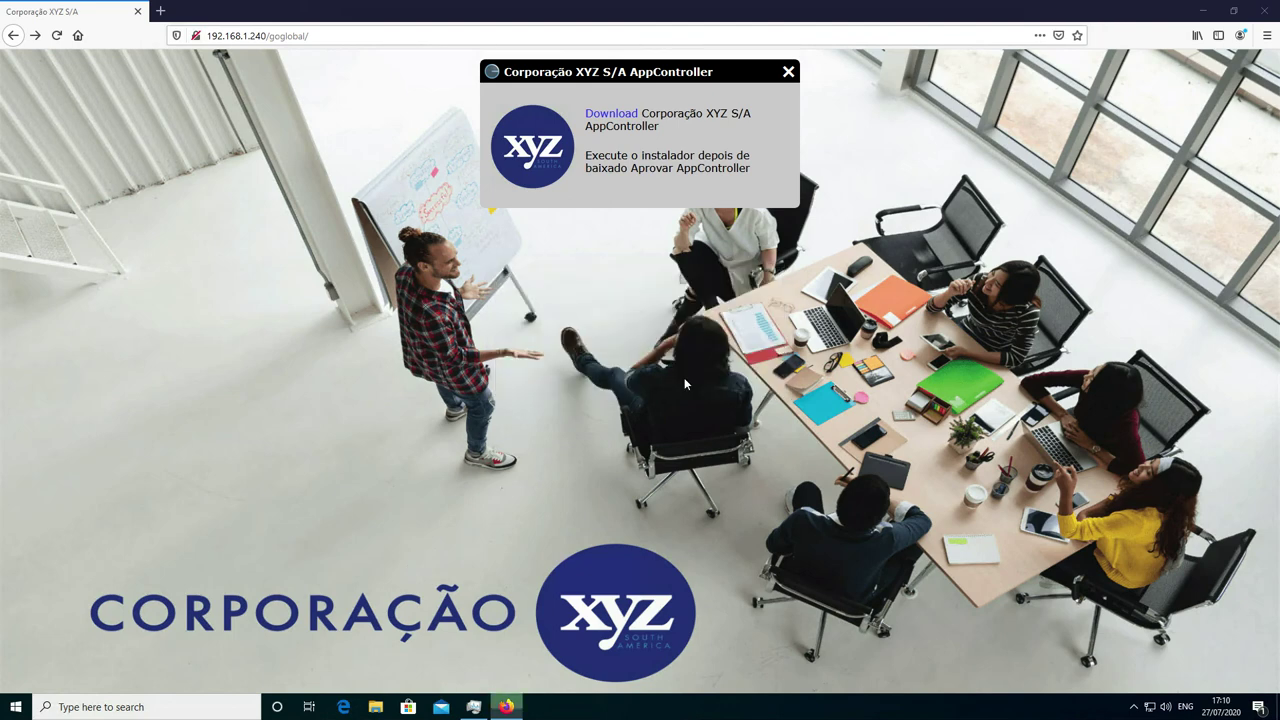
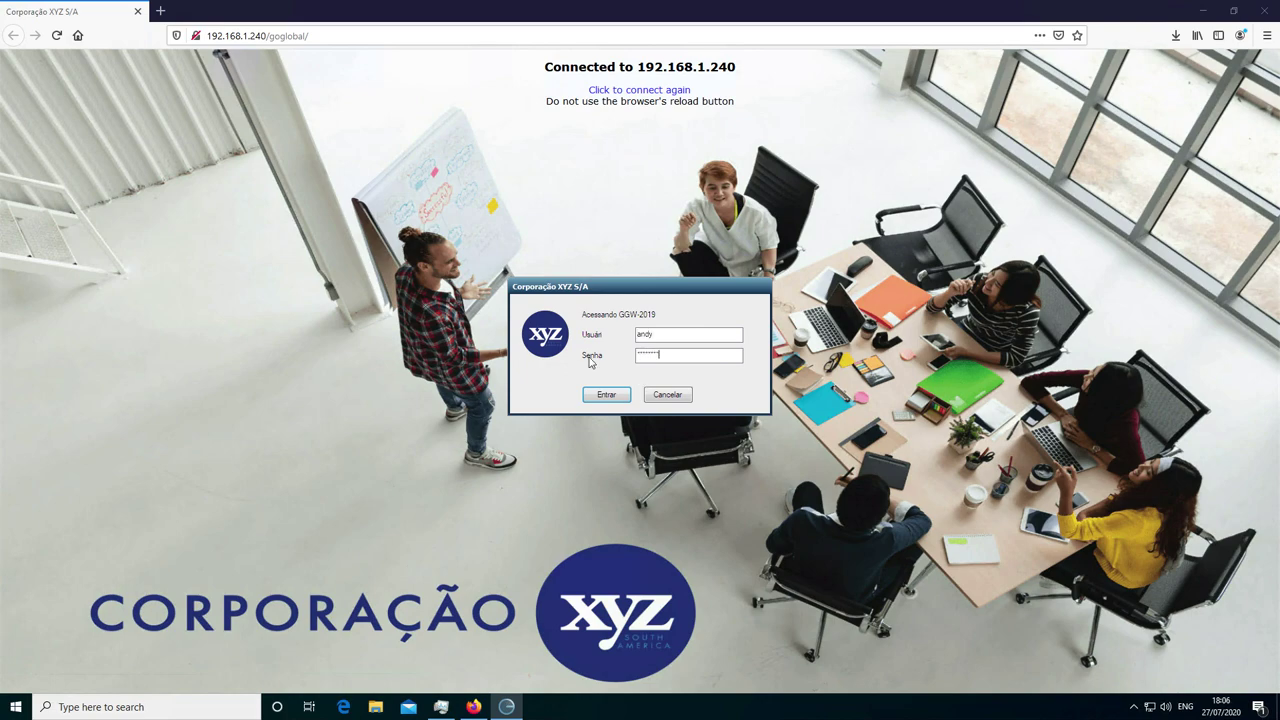
Submit the entered username and password with Entrar to log into the Corporação XYZ S/A session
{"action": "left_click", "coordinate": [603, 392]}
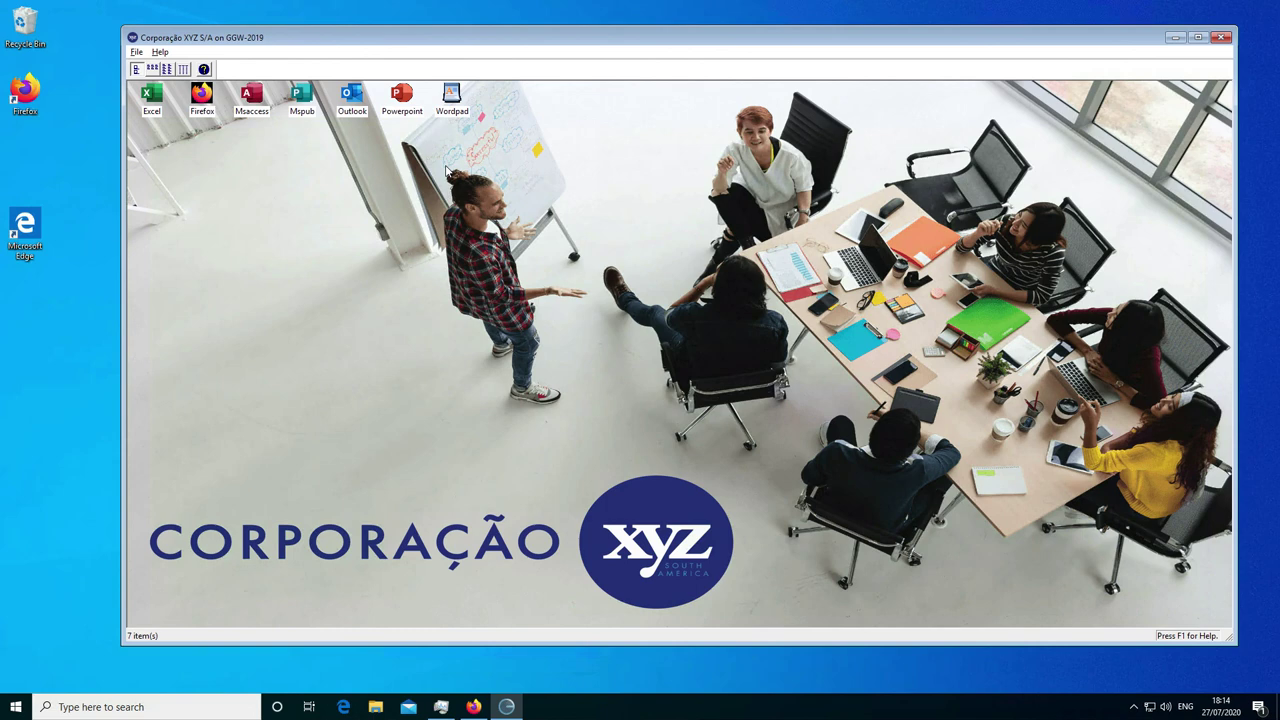
Show the Help > Corporação XYZ S/A About dialog with host and client version 6.1.0.29685
{"action": "left_click", "coordinate": [160, 52]}
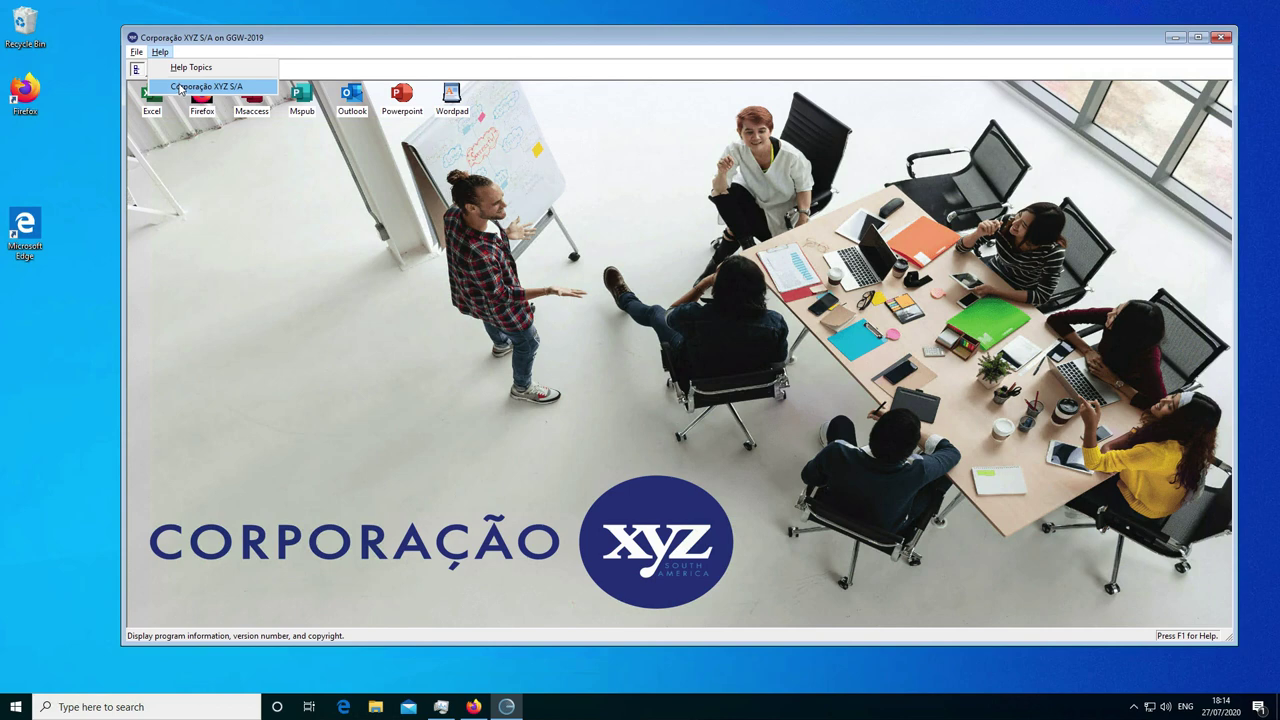
{"action": "left_click", "coordinate": [180, 88]}
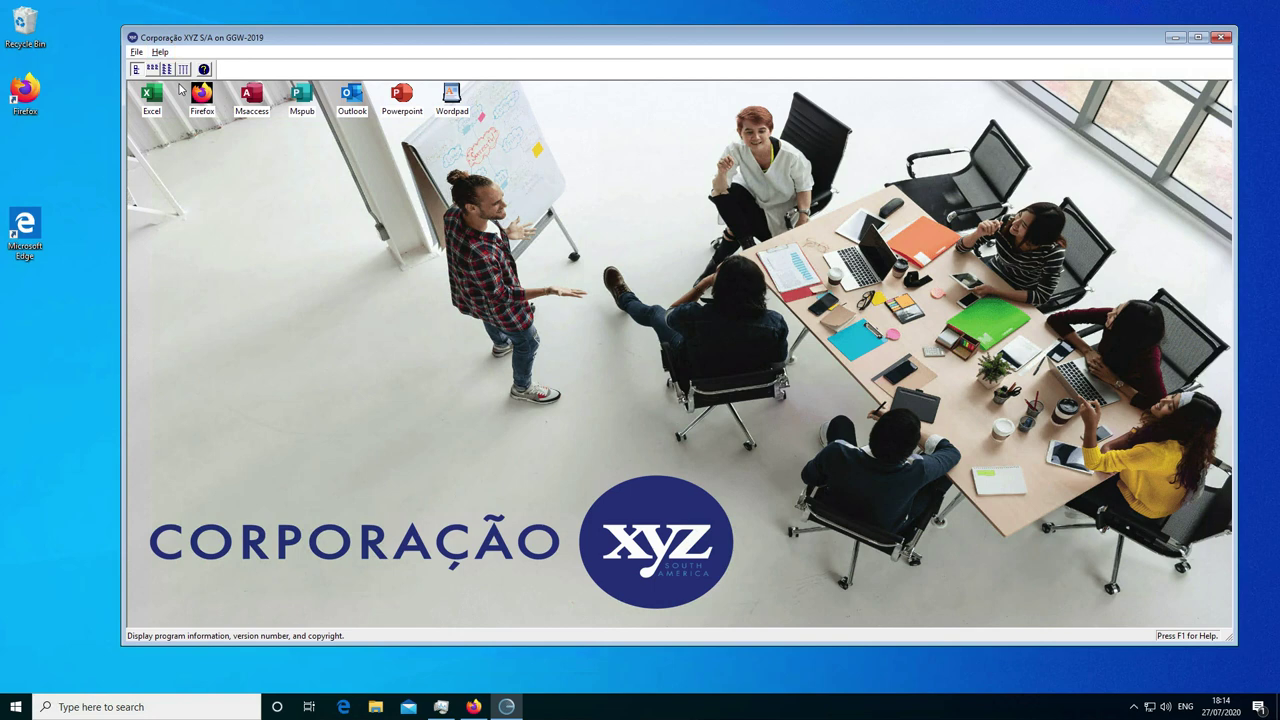